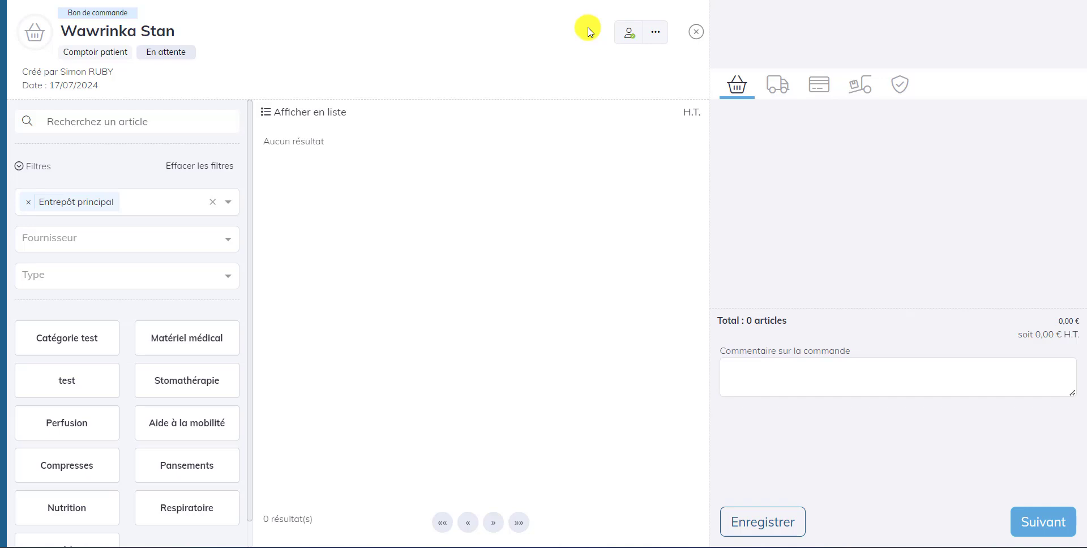
Search the articles for "xpress" and show the LPP codes of Lit xpres 11
left_click(169, 119)
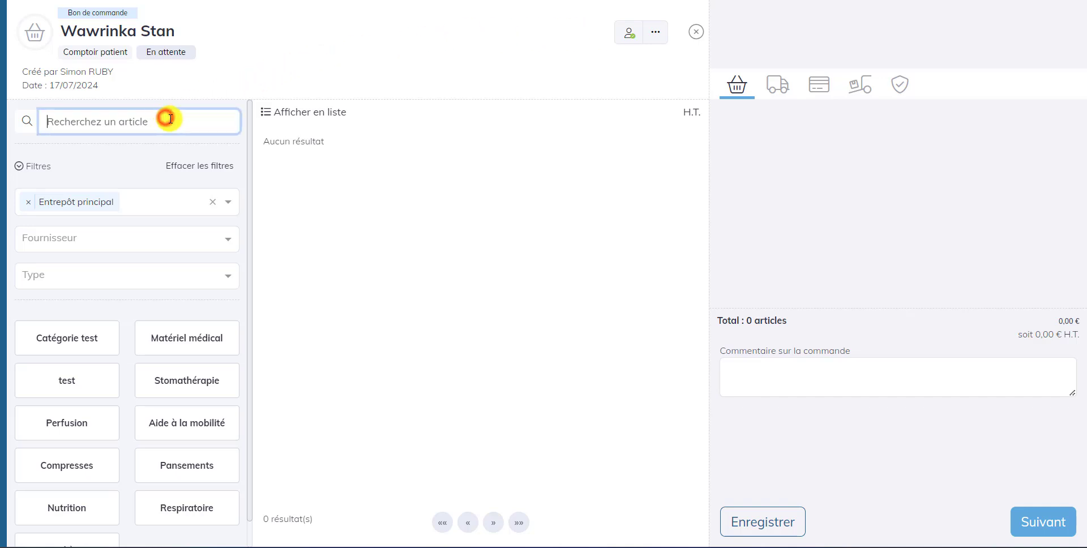
type("xpress")
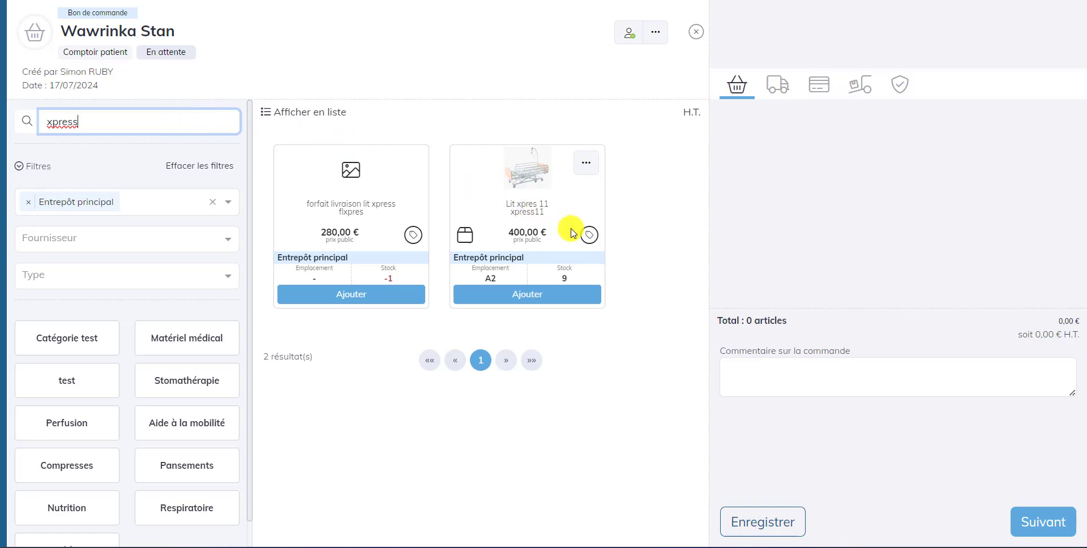
left_click(589, 235)
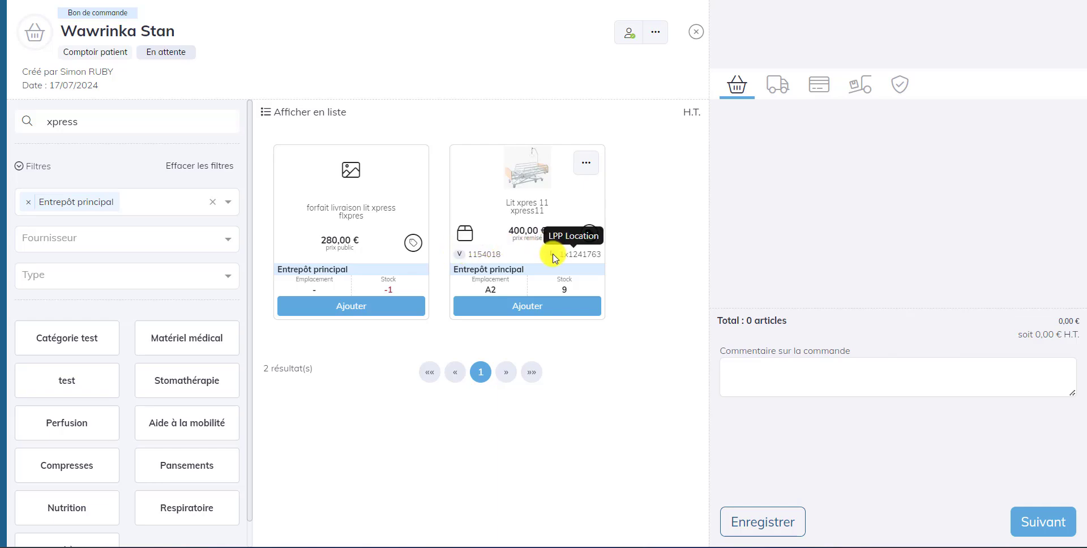
Add Lit xpres 11 to the order as a sale (Vente), after previewing its rental pricing
left_click(502, 306)
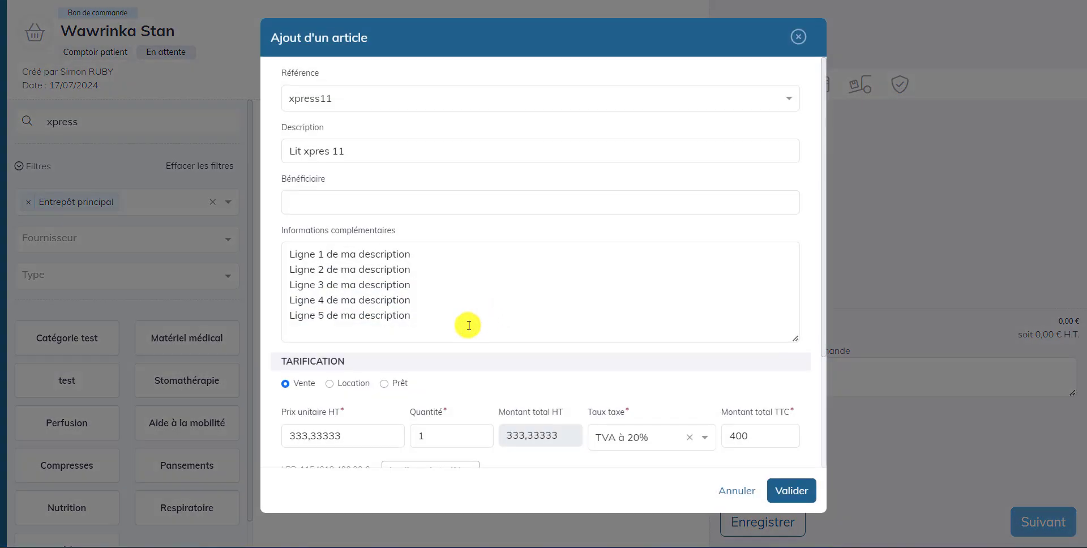
left_click(345, 384)
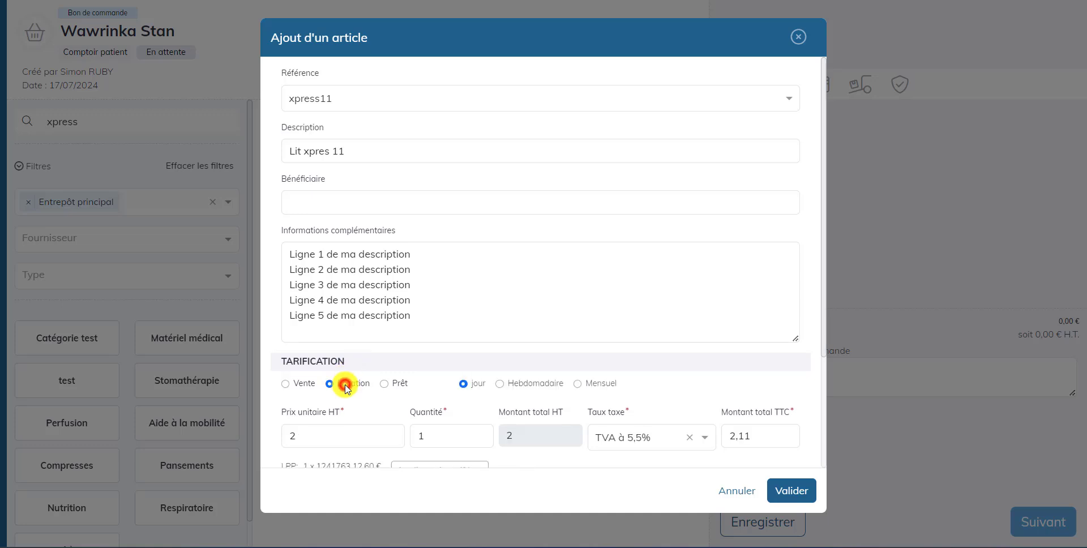
left_click(296, 385)
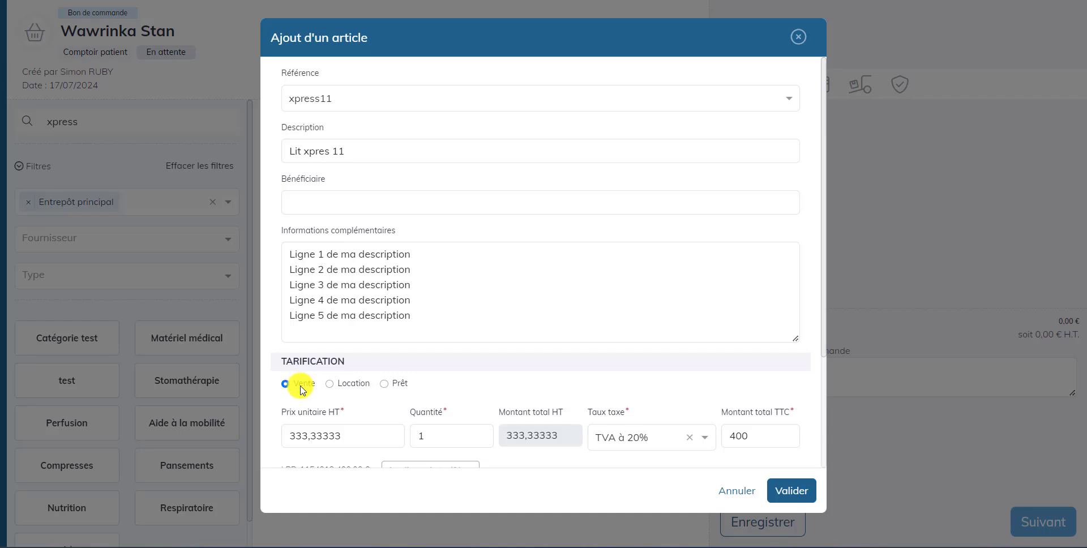
left_click(774, 490)
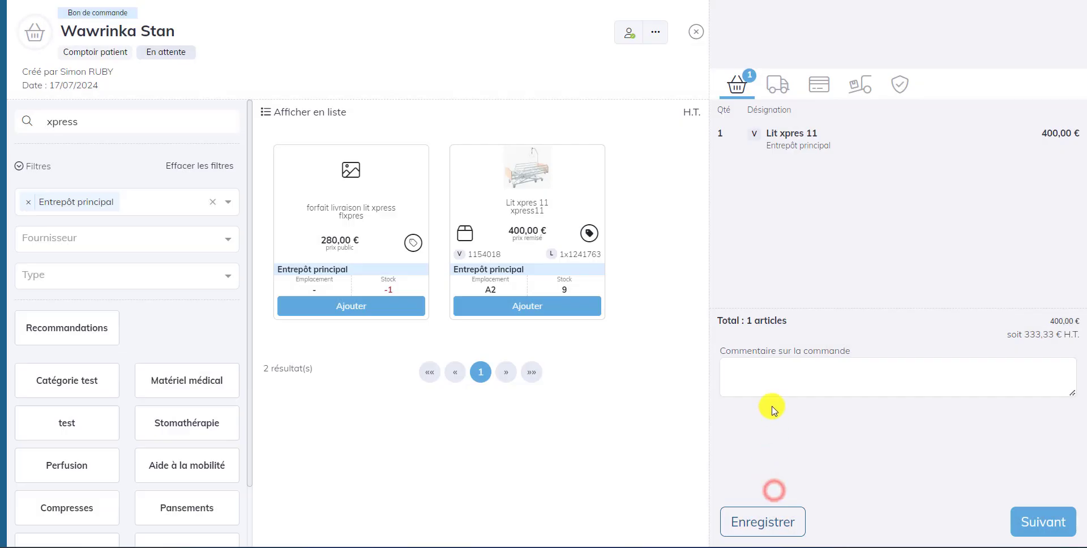
Schedule a counter invoice (facture comptoir) for the sale of Lit xpres 11, and delete that invoice
left_click(827, 82)
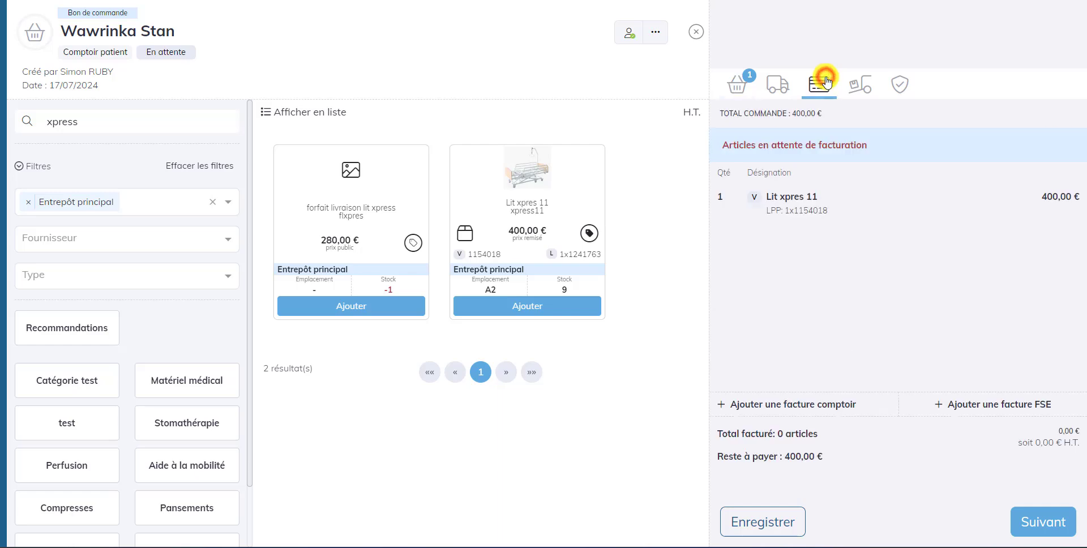
left_click(787, 401)
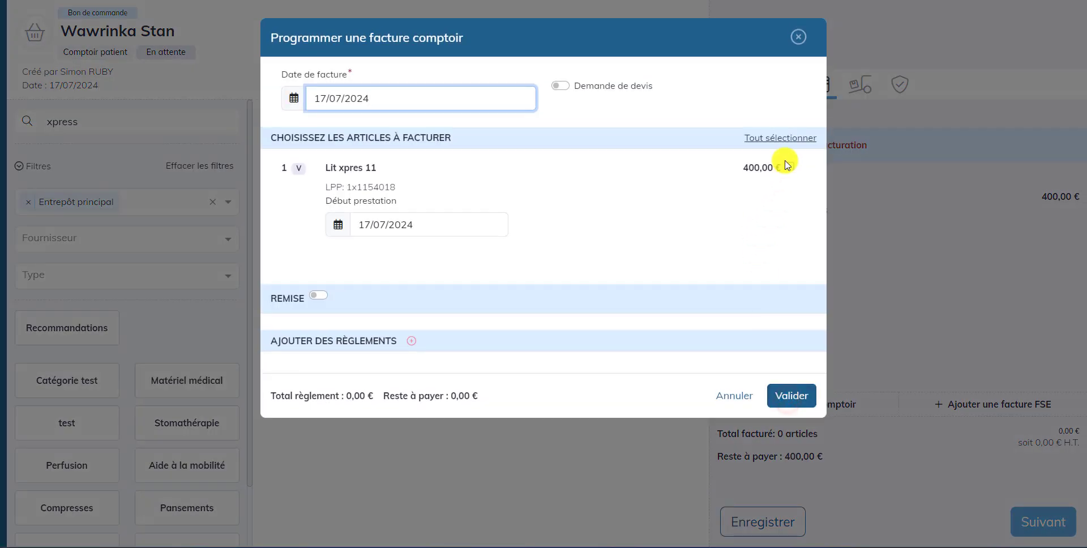
left_click(789, 168)
left_click(791, 391)
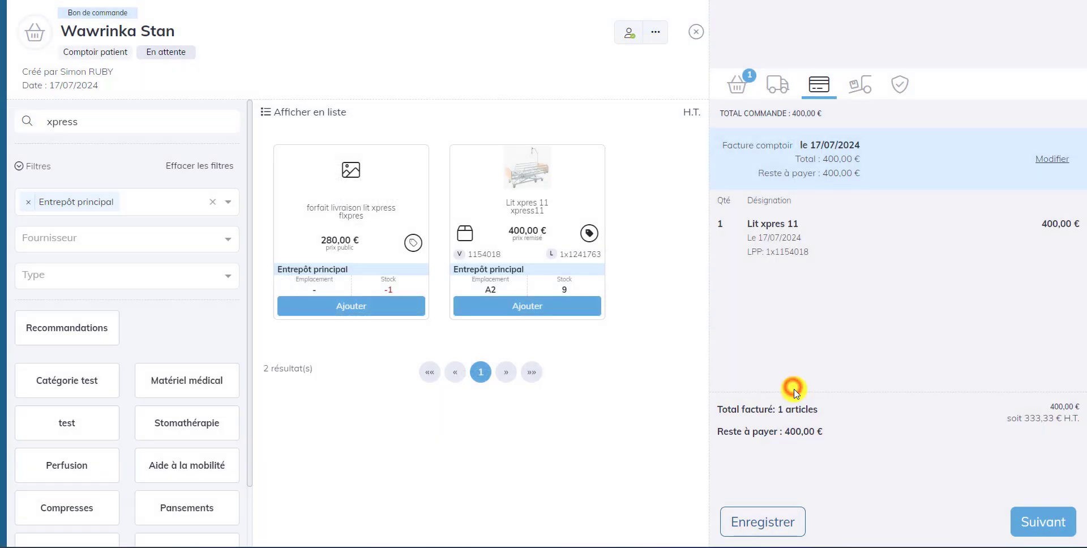
left_click(1051, 160)
left_click(323, 397)
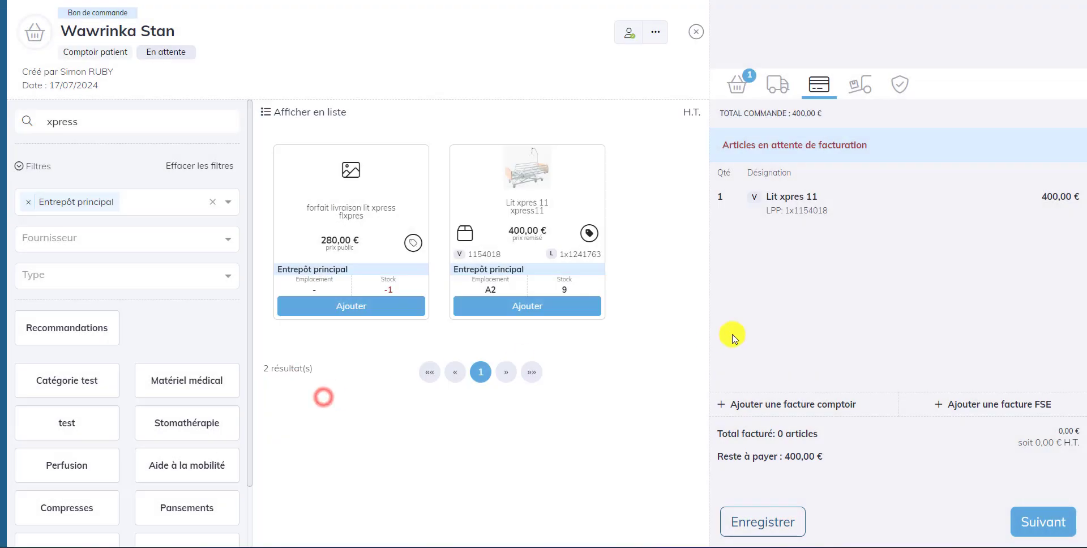
Schedule an FSE invoice for the sale of Lit xpres 11, and delete that invoice
left_click(987, 405)
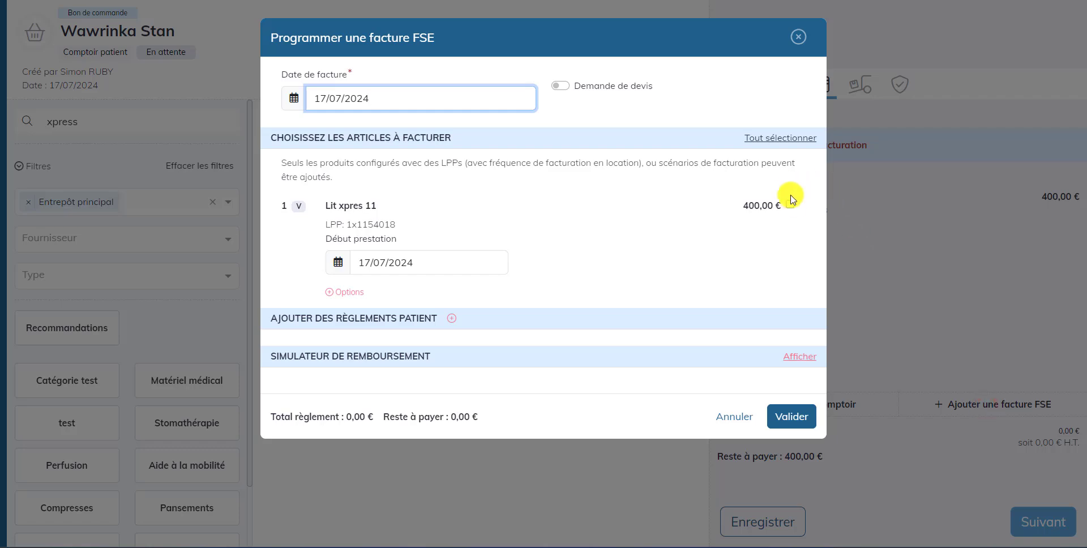
left_click(791, 204)
left_click(791, 417)
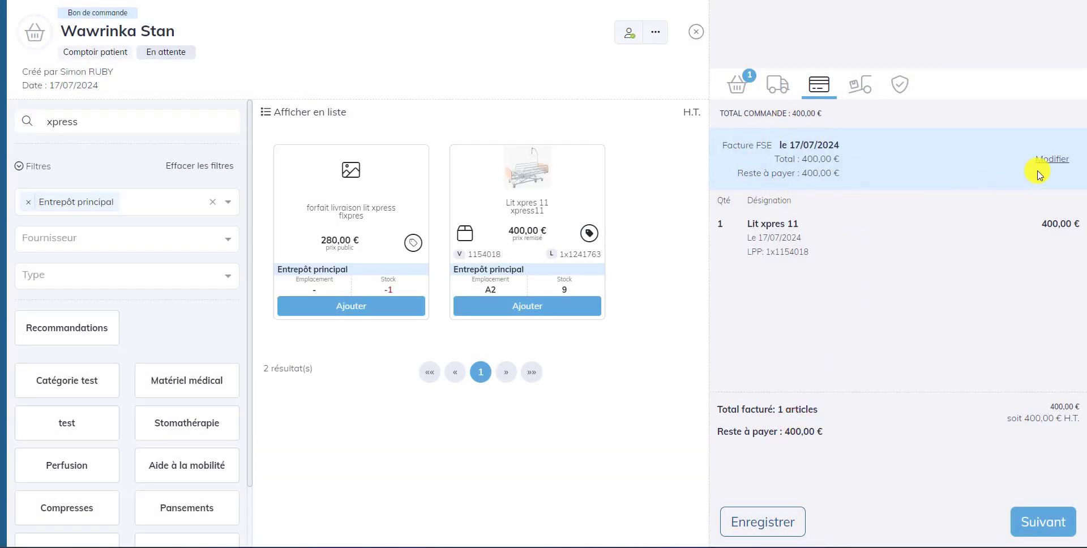
left_click(1054, 164)
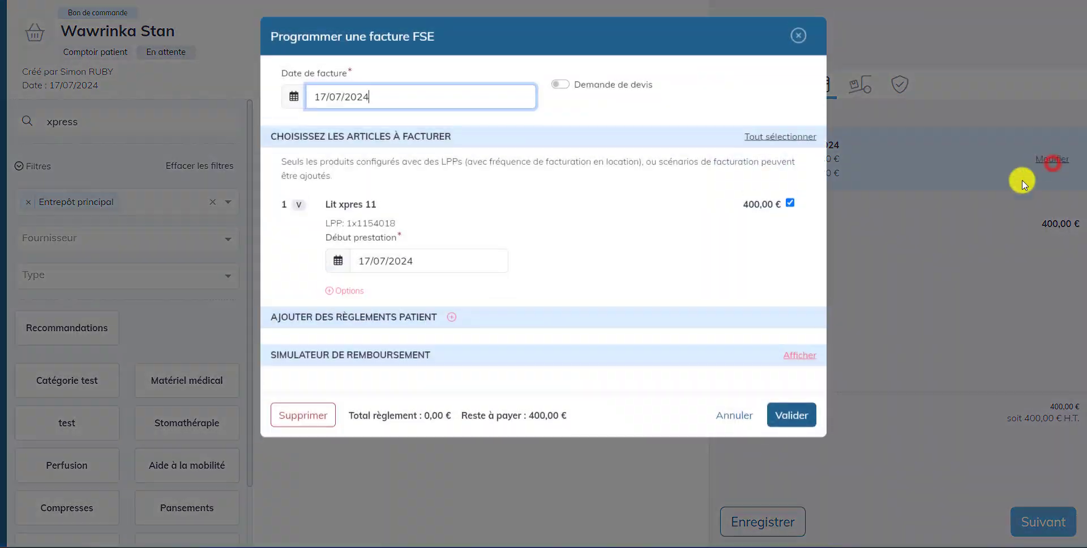
left_click(297, 410)
Change the Lit xpres 11 line in the basket to a rental (Location) priced per day
left_click(737, 83)
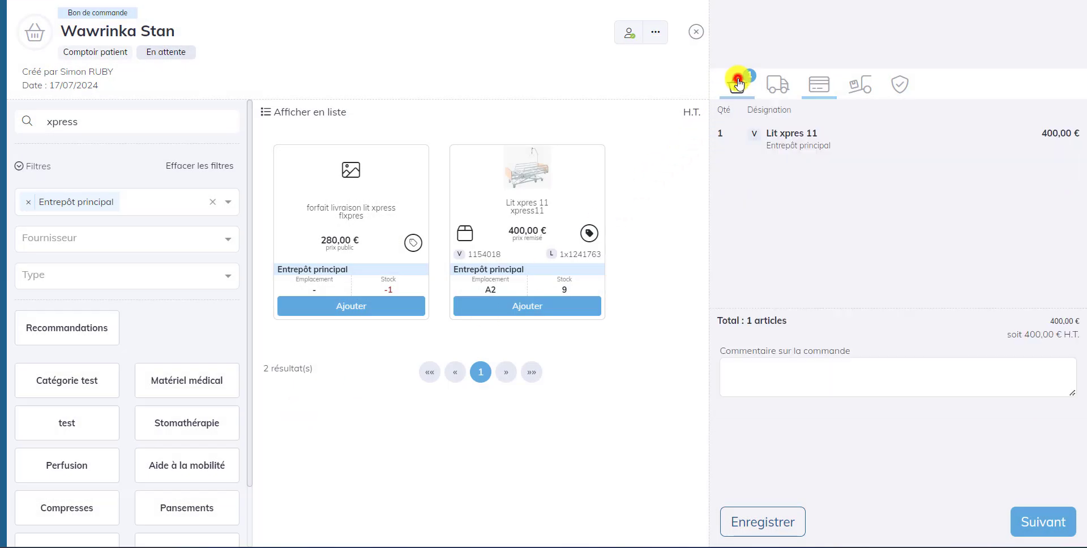
left_click(762, 134)
left_click(338, 385)
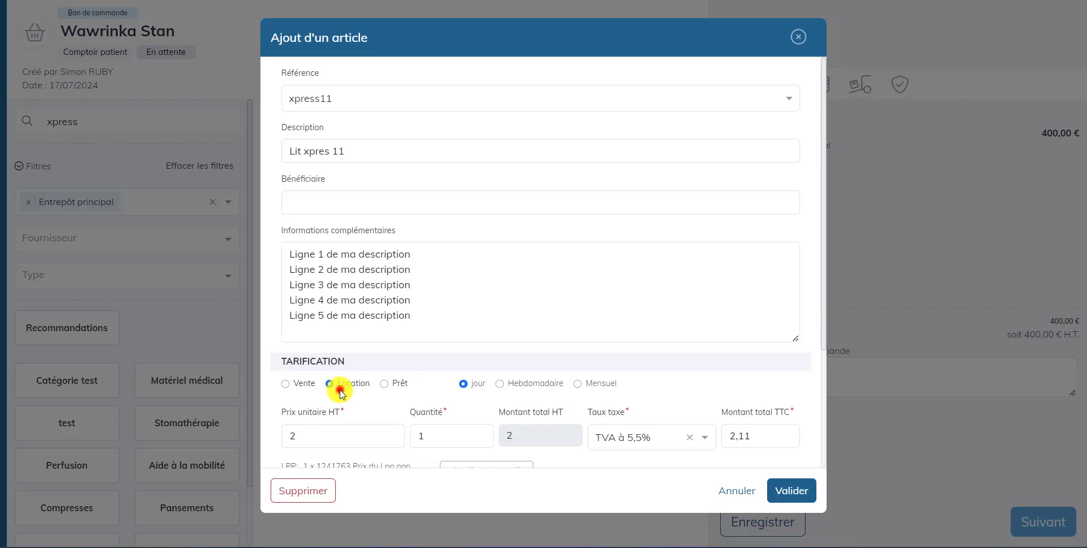
left_click(771, 492)
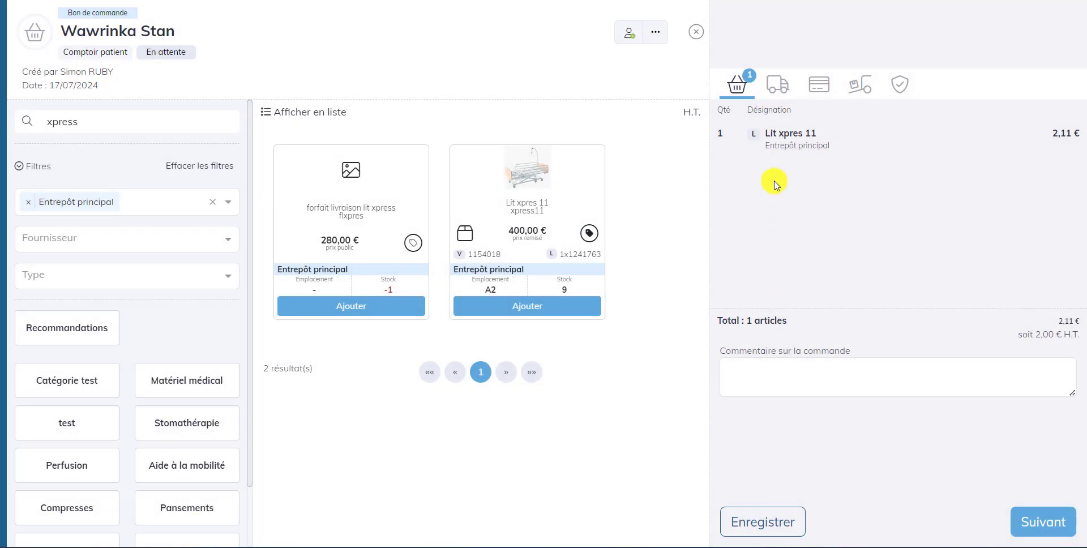
Schedule a counter invoice quote for the rented Lit xpres 11, and delete that quote
left_click(806, 93)
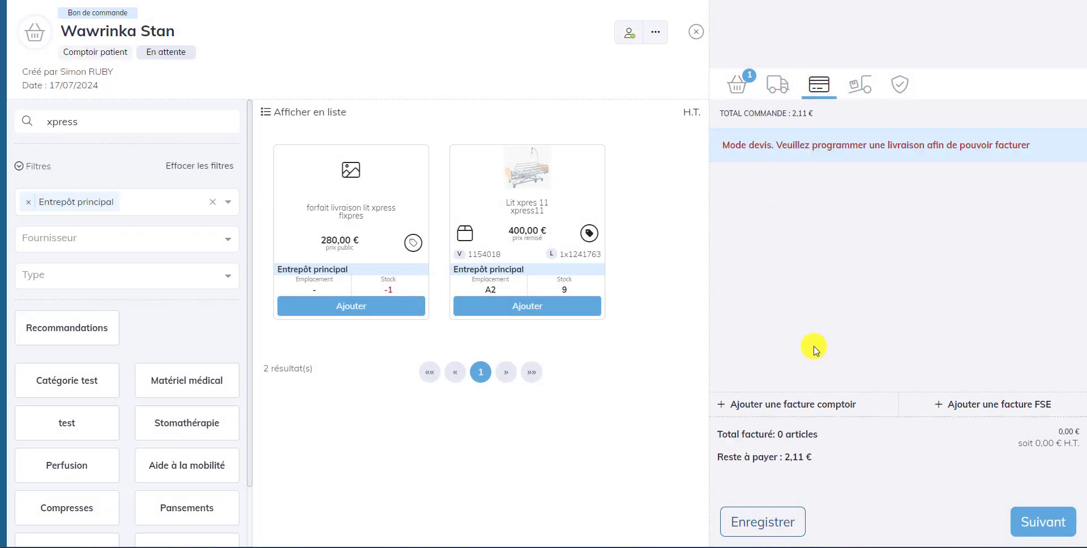
left_click(798, 403)
left_click(790, 165)
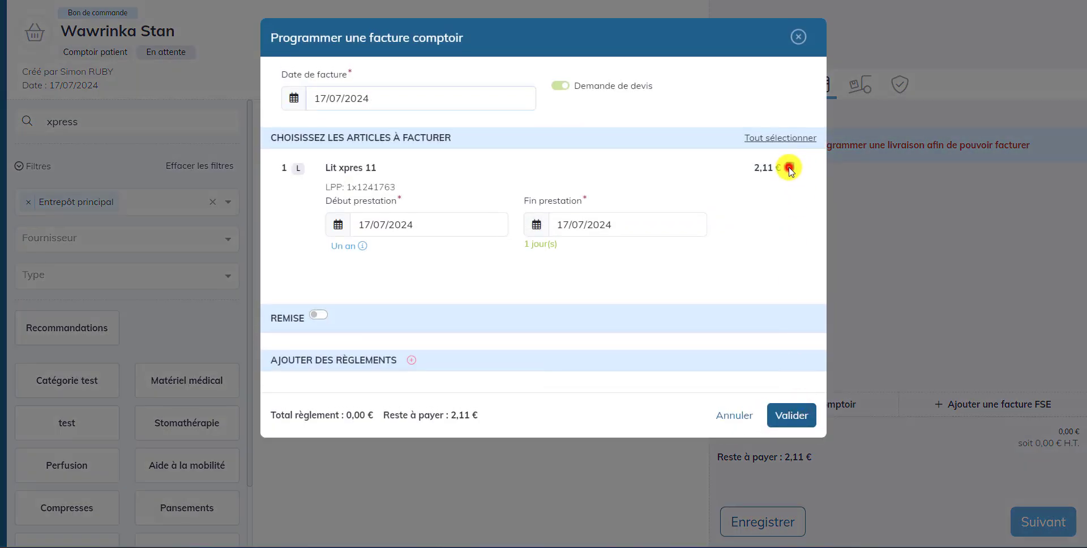
left_click(792, 416)
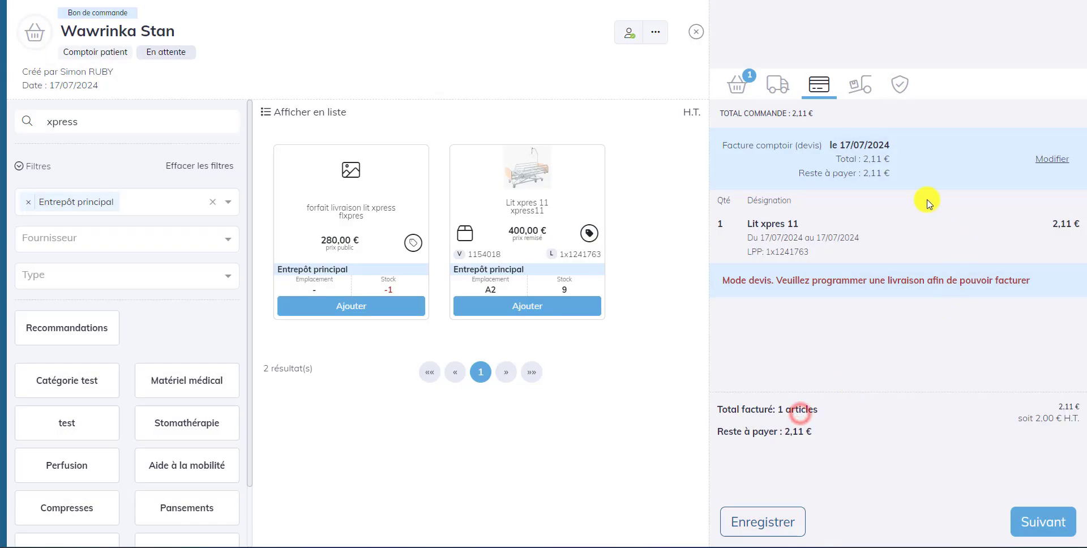
left_click(1041, 161)
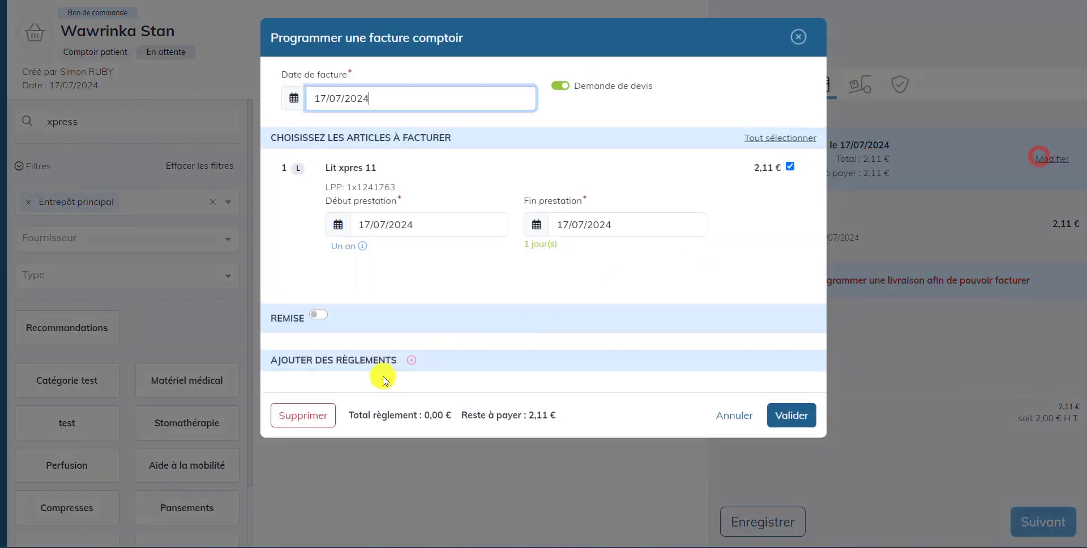
left_click(315, 417)
Schedule an FSE invoice quote for the rented Lit xpres 11 with the service ending on 23/07/2024
left_click(961, 408)
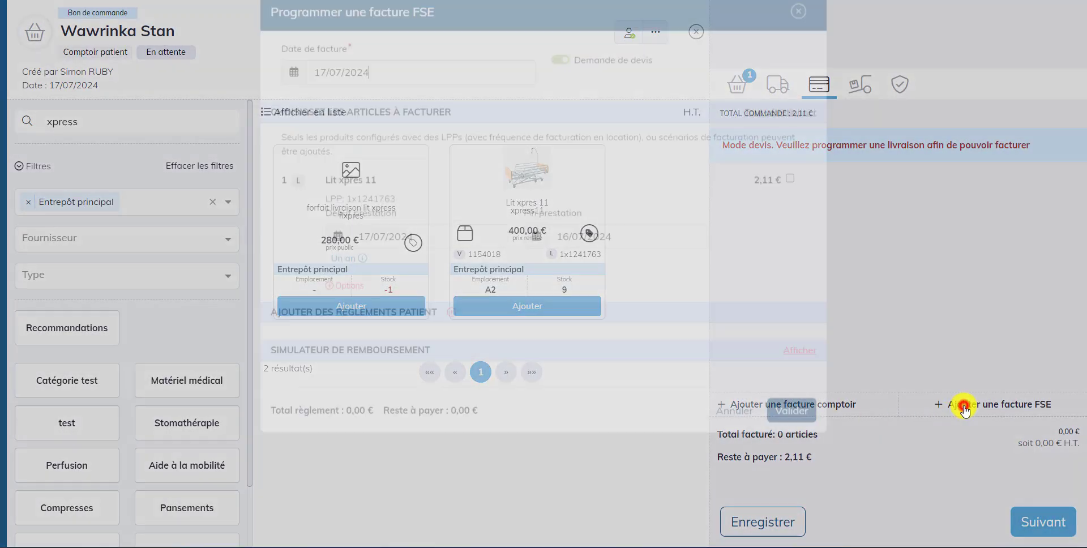
left_click(788, 208)
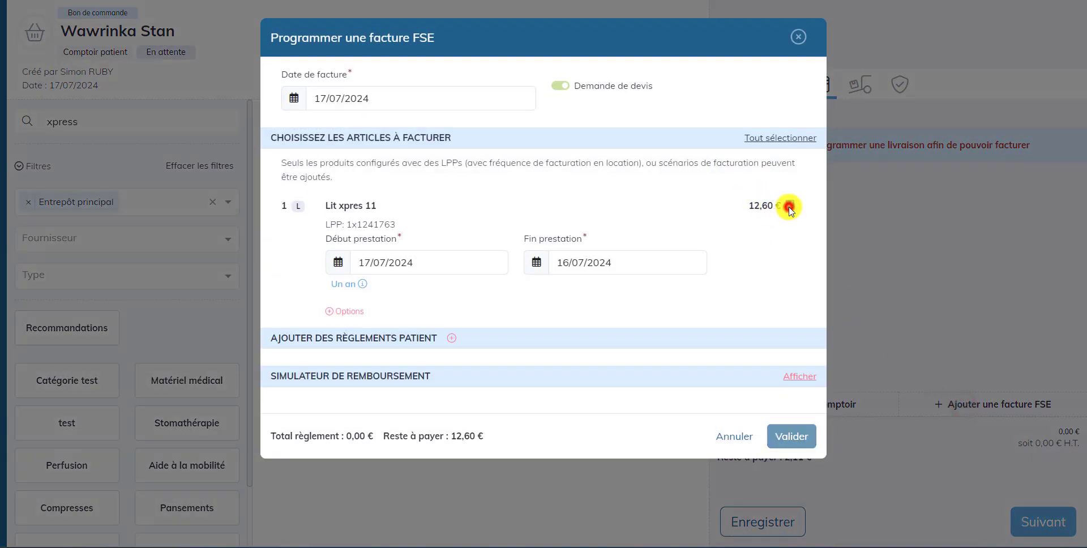
left_click(417, 266)
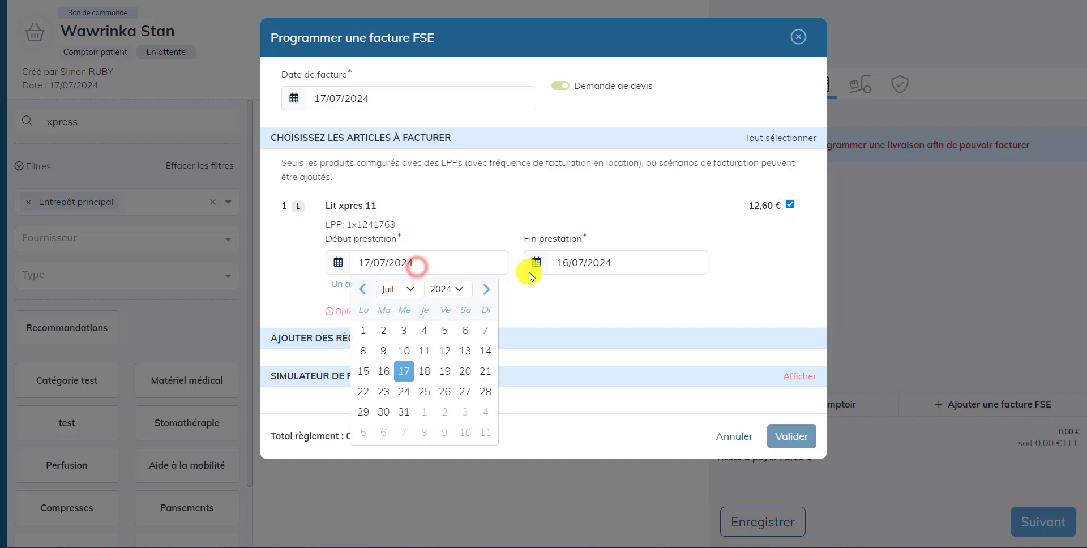
left_click(638, 264)
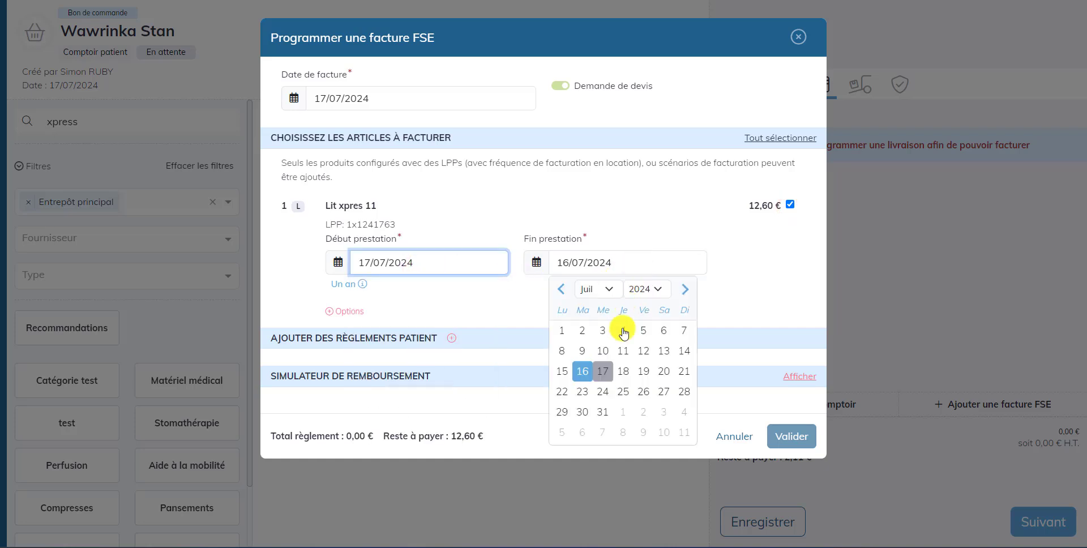
left_click(583, 391)
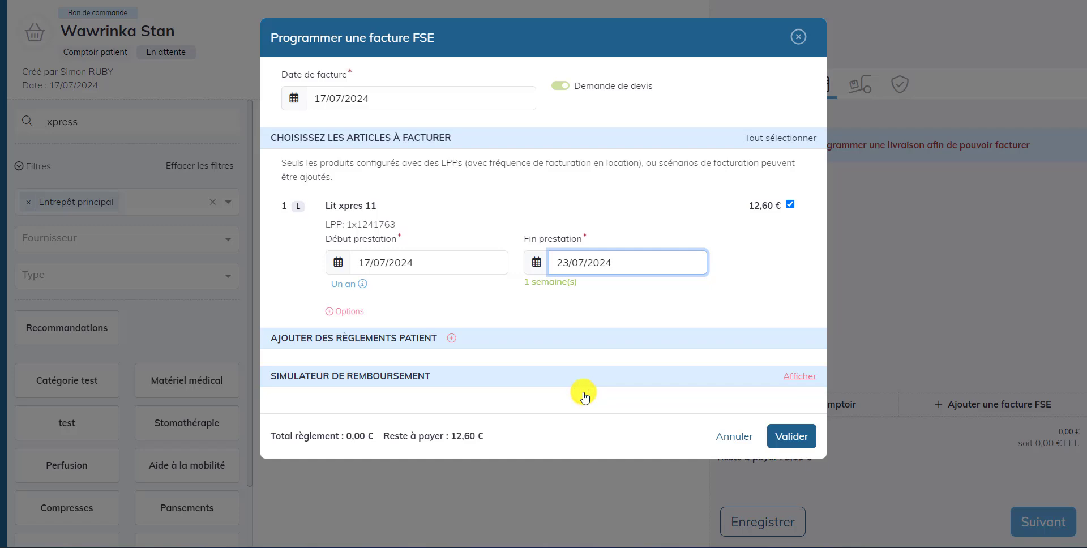
left_click(791, 436)
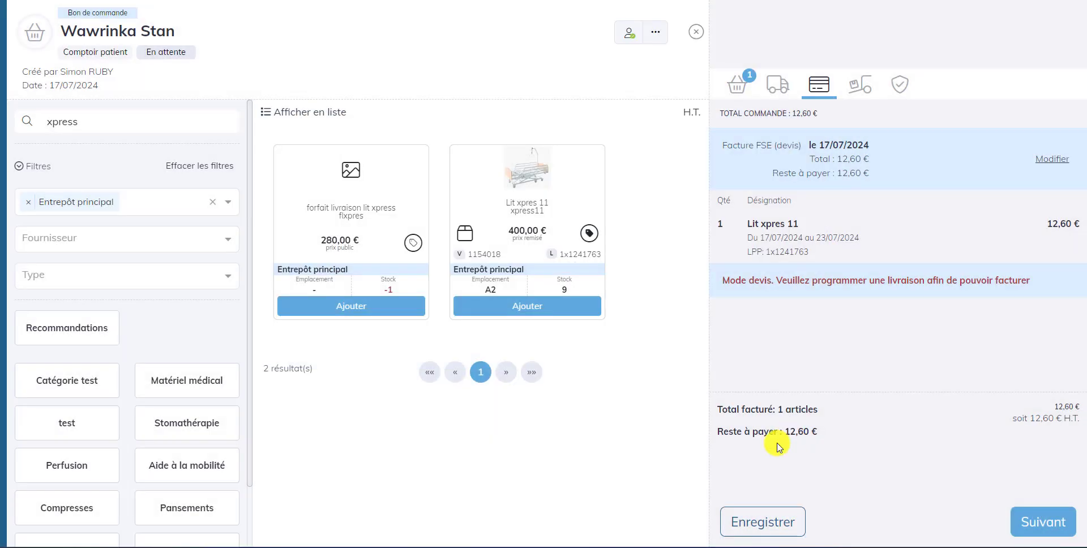
Proceed to the order summary and validate the purchase order, confirming that the basket is final
left_click(1046, 526)
left_click(1046, 527)
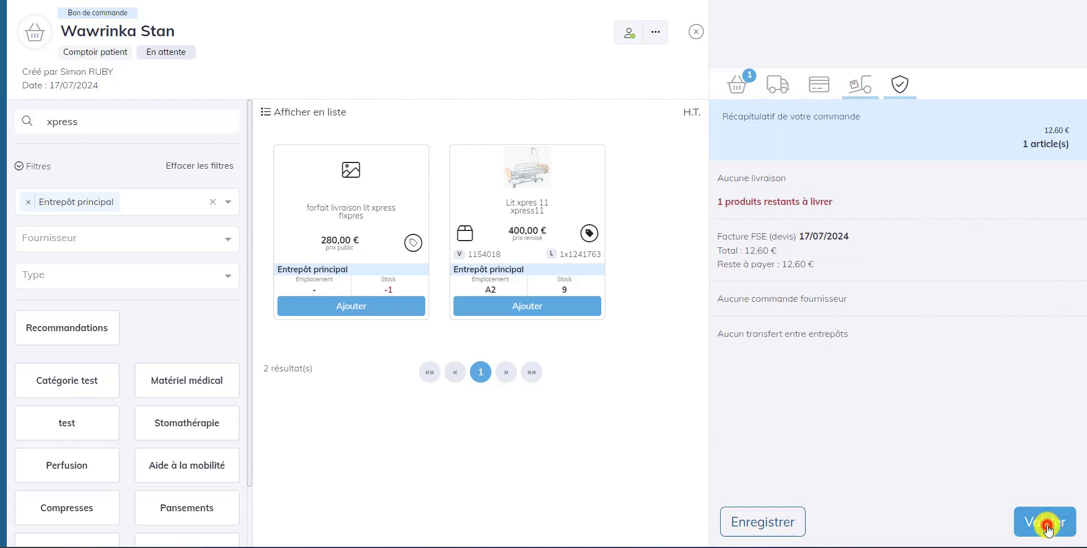
left_click(1046, 527)
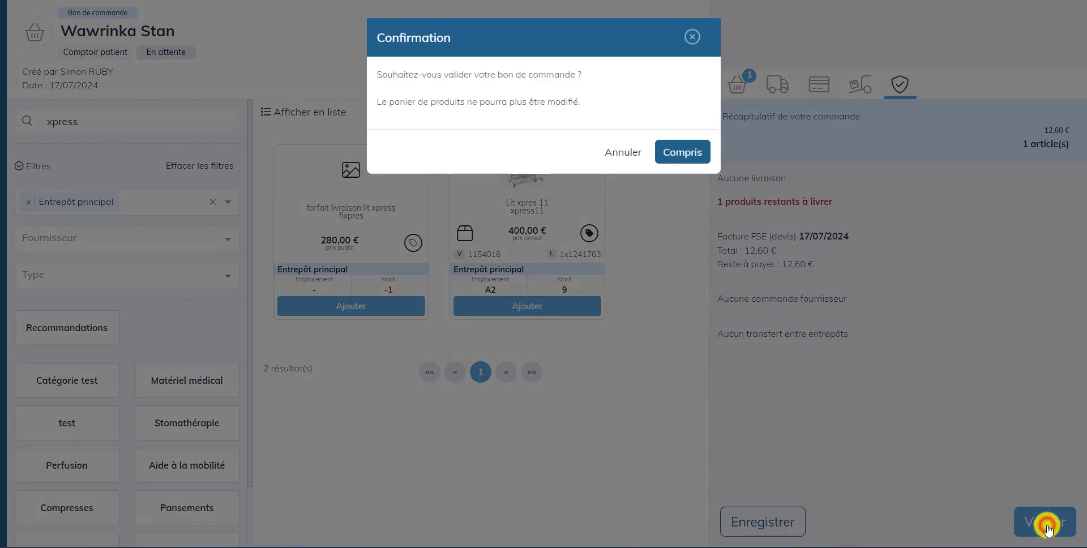
left_click(695, 152)
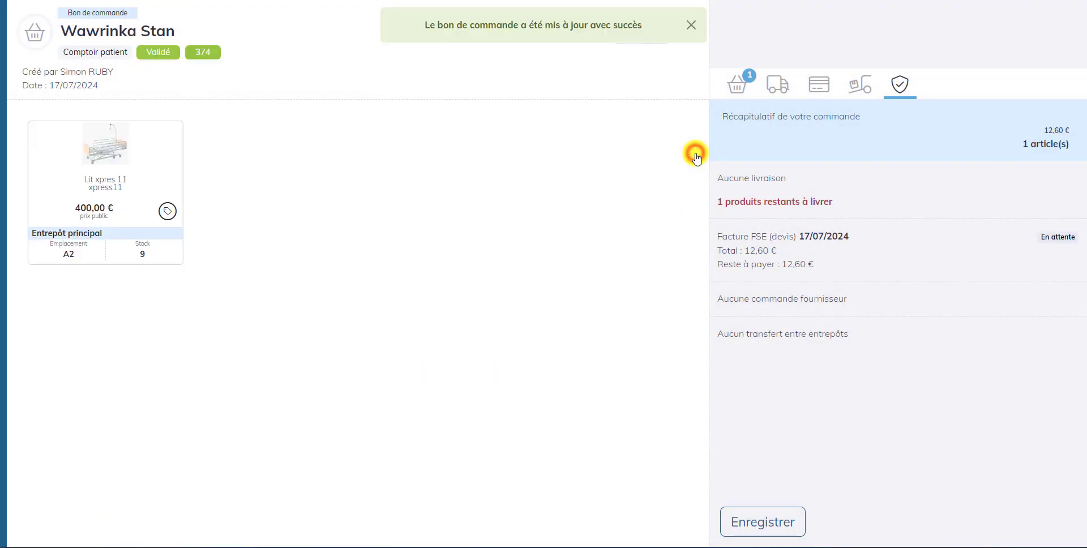
Open the pending FSE quote from the order summary and return to its original customer order without saving
left_click(1046, 238)
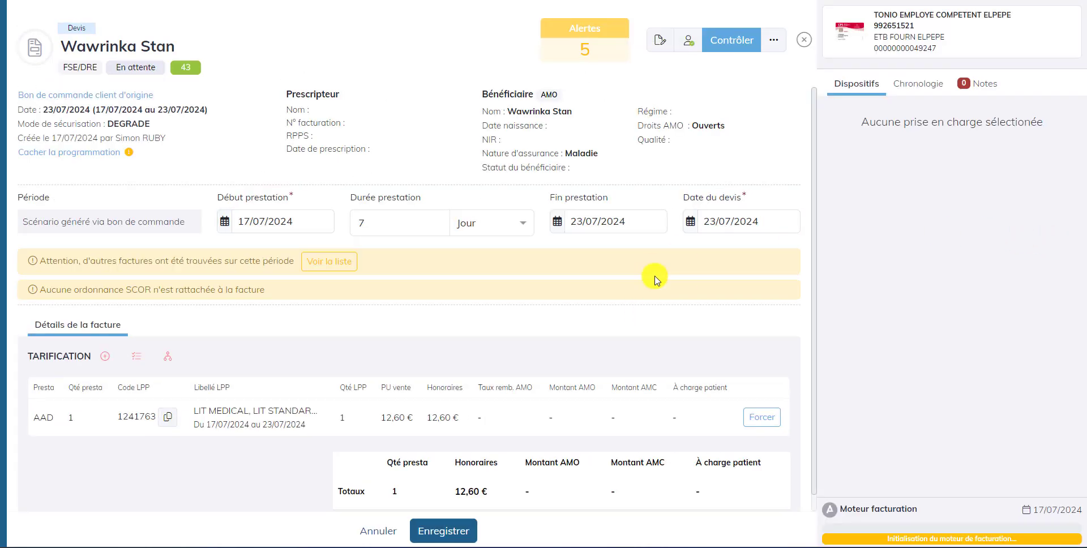
left_click(73, 95)
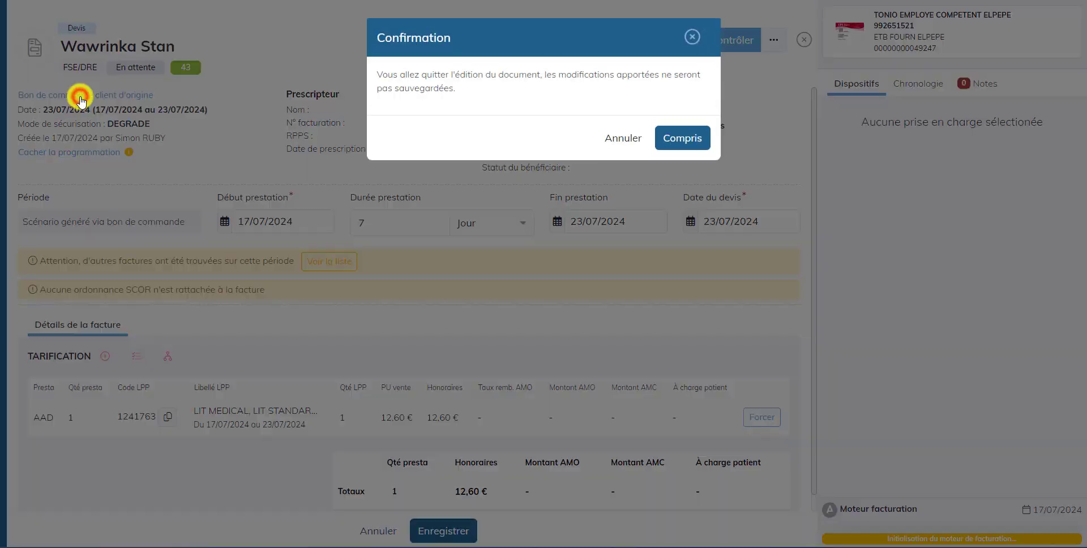
left_click(675, 136)
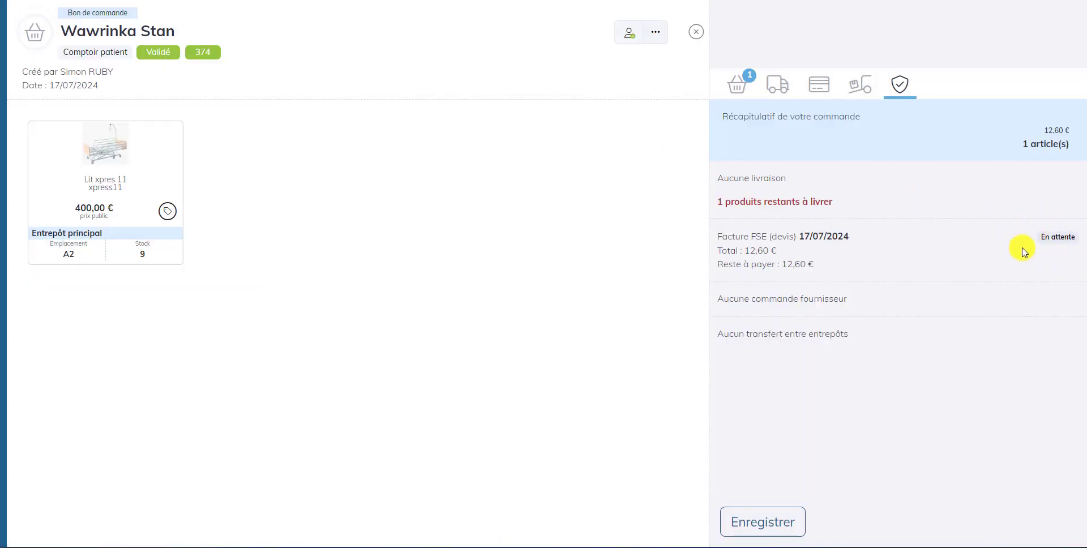
Close the purchase order, search the customer accounts by name for "custo" and open the matching account
left_click(699, 41)
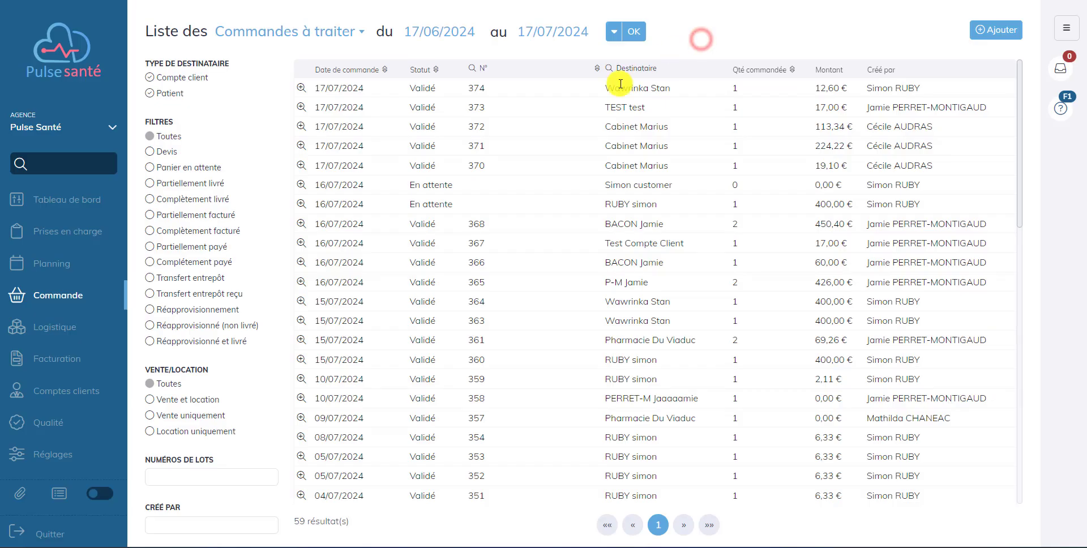
mouse_move(56, 375)
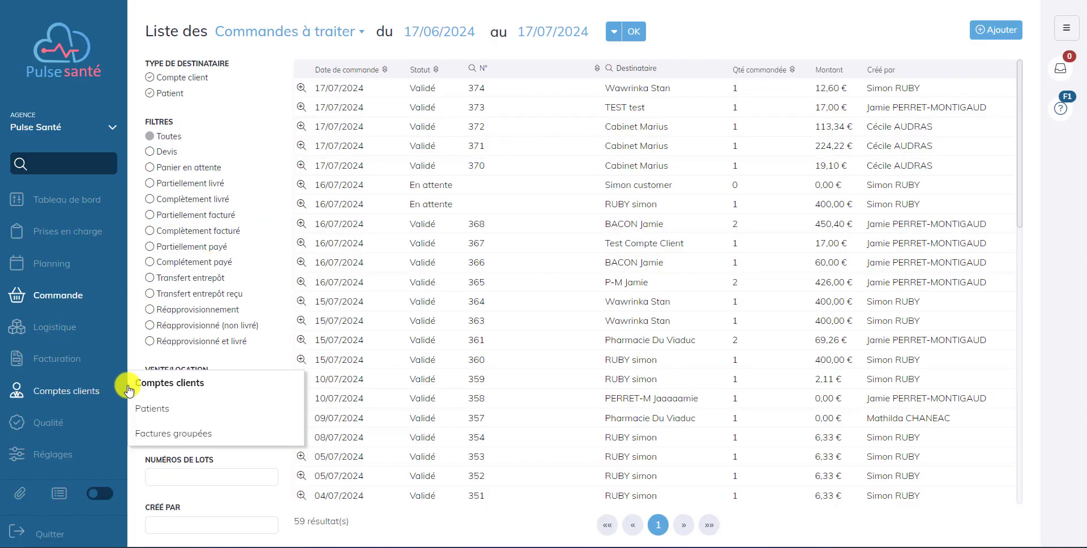
left_click(159, 384)
left_click(376, 68)
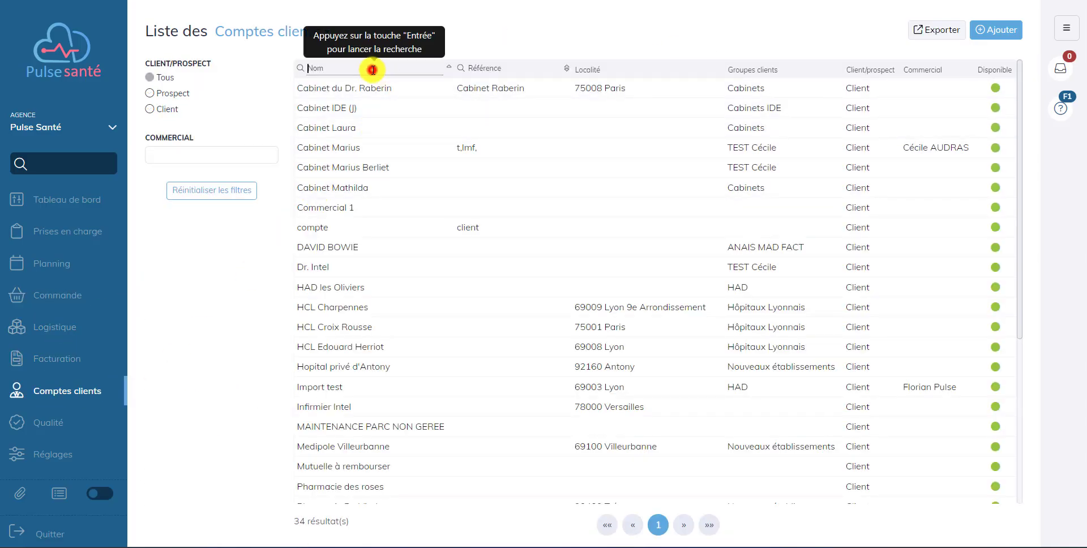
type("custo")
key("Return")
left_click(365, 88)
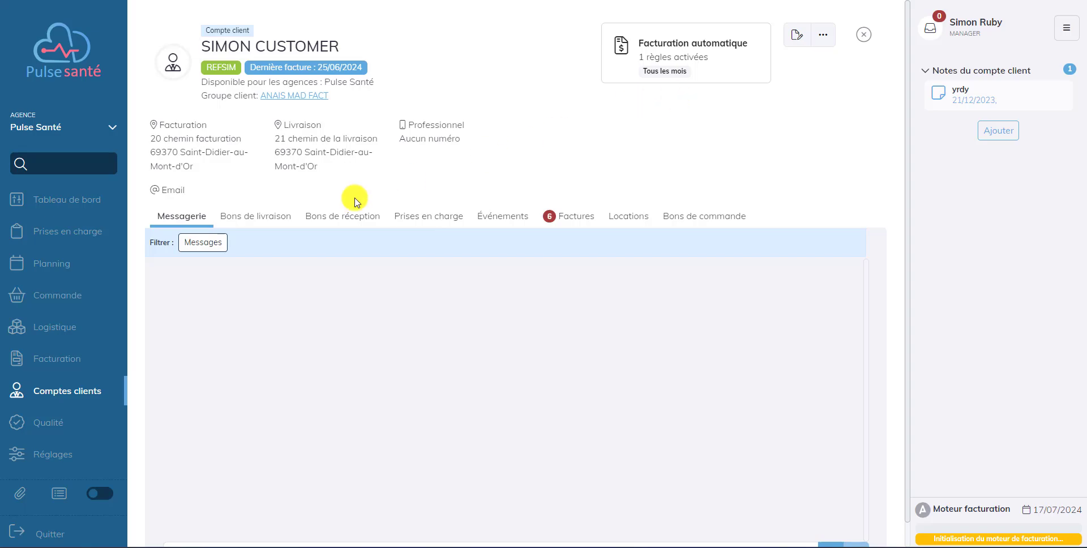
Create a new purchase order with the customer account found under "custo" as the recipient
mouse_move(52, 300)
left_click(142, 287)
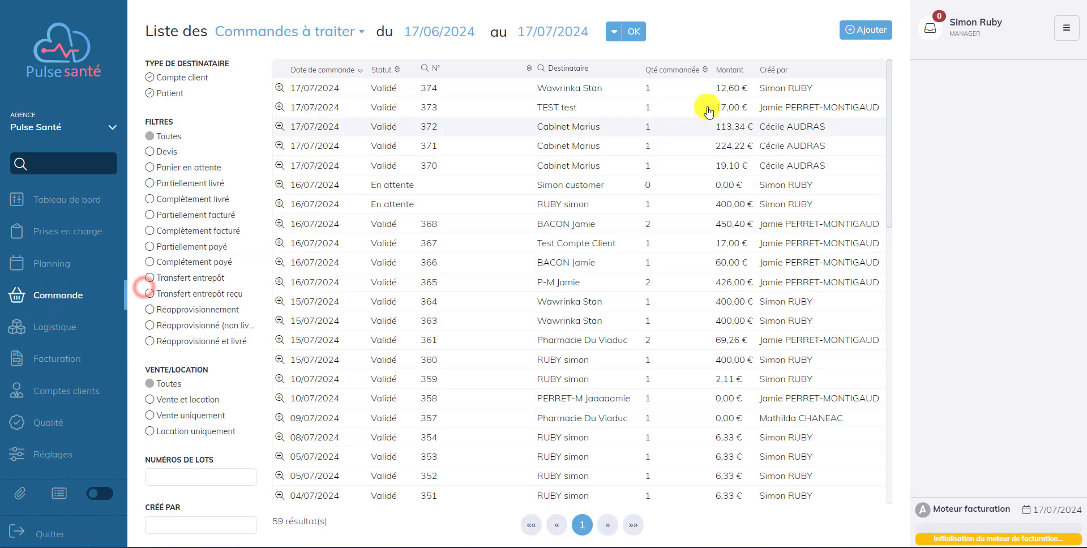
left_click(865, 27)
left_click(420, 151)
type("custo")
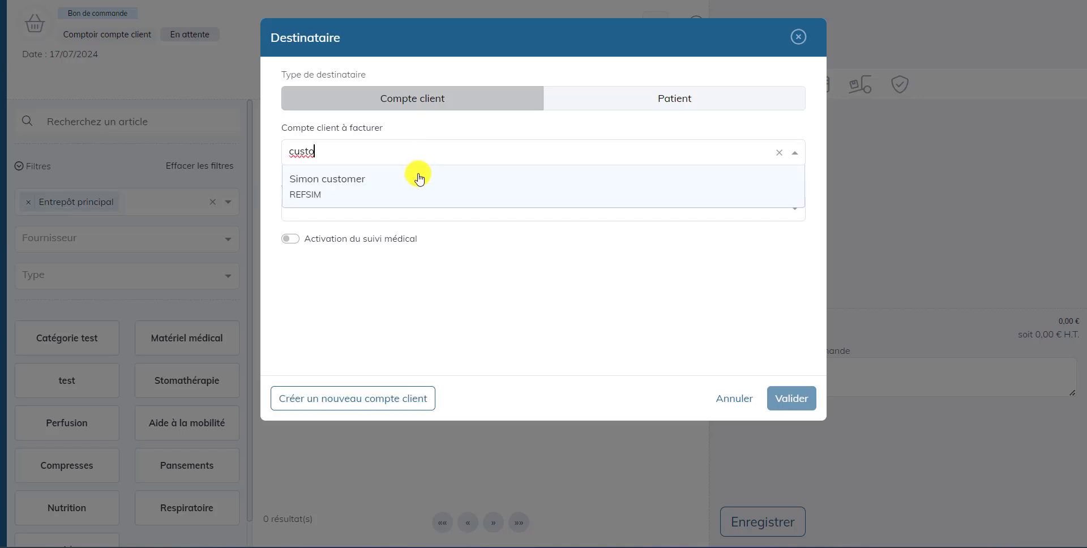
left_click(417, 174)
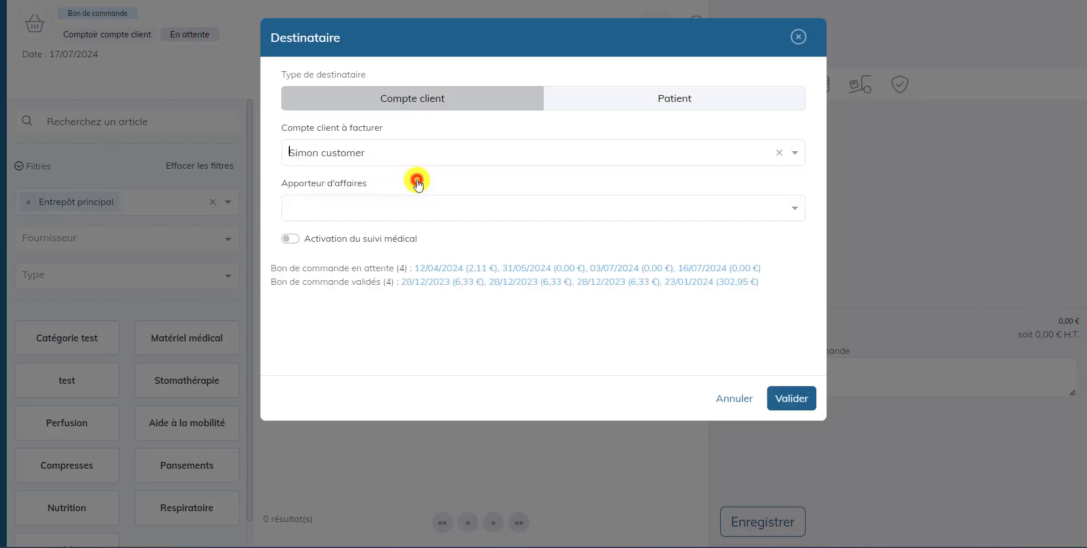
left_click(791, 398)
Search the articles for "xpress" and add Lit xpres 11 to the basket as a daily rental
left_click(48, 123)
type("xpress")
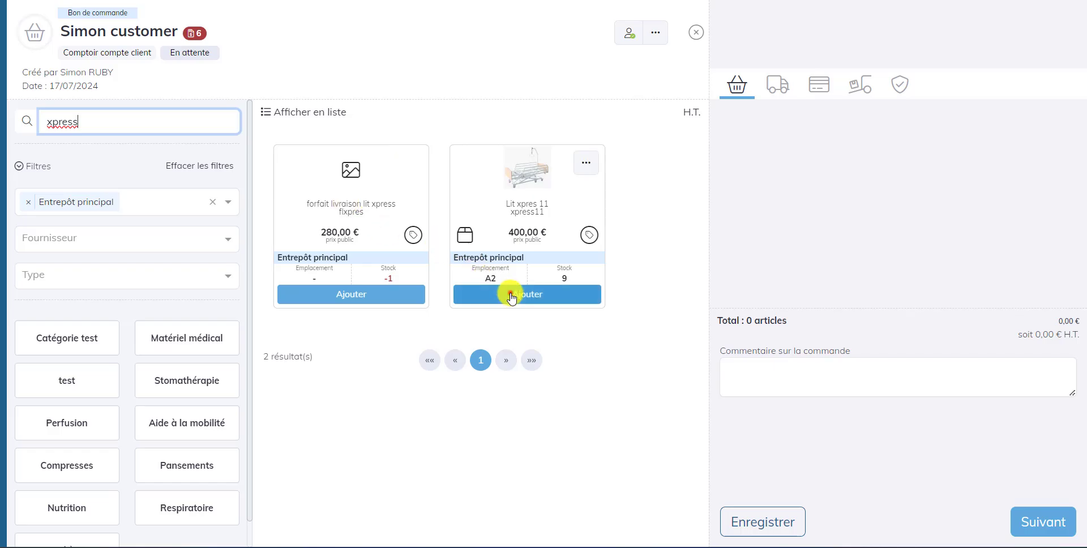
left_click(508, 293)
left_click(352, 390)
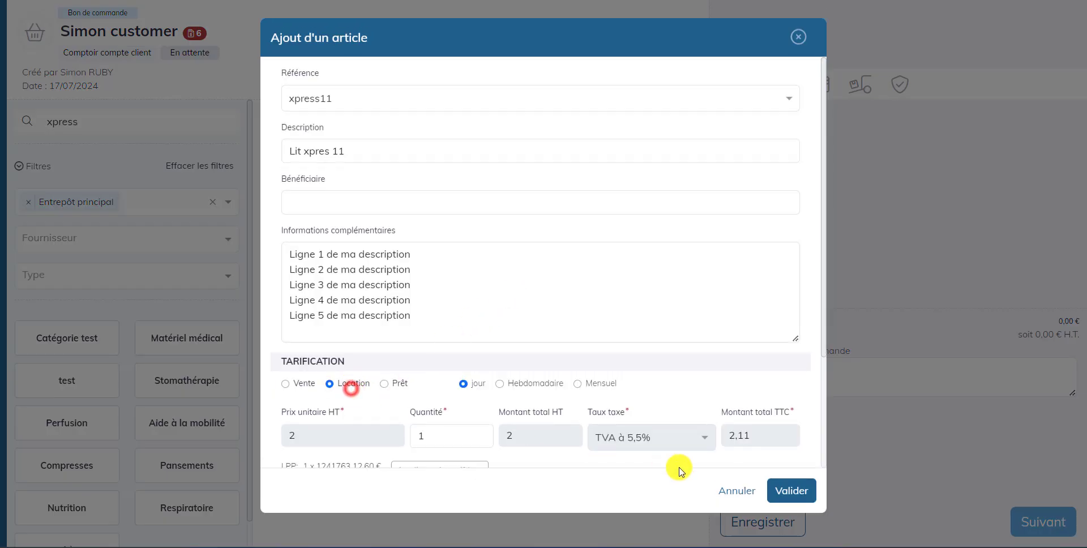
left_click(777, 490)
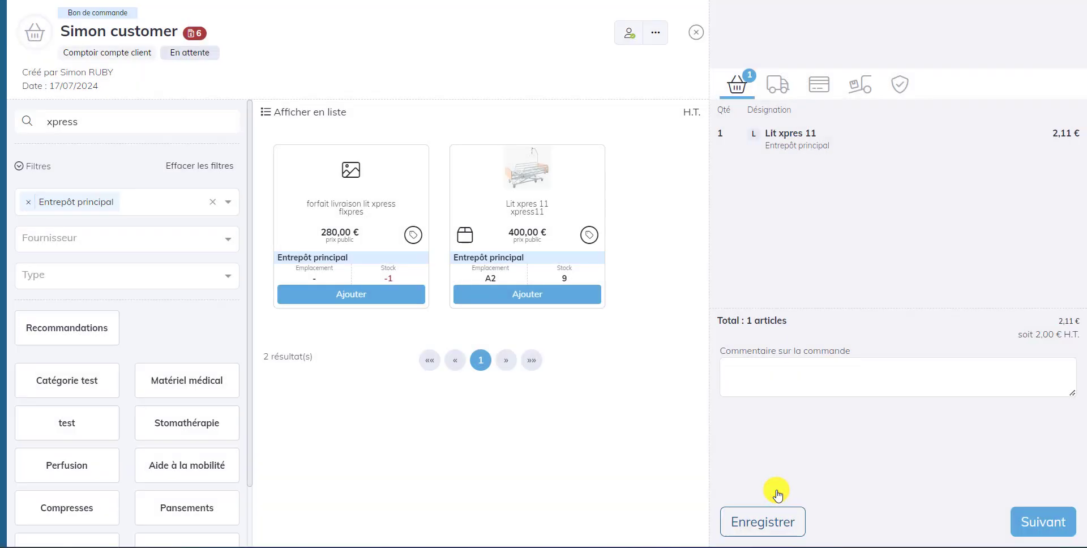
Review the automatic invoicing notice for the customer account's order, and leave the order without saving
left_click(816, 79)
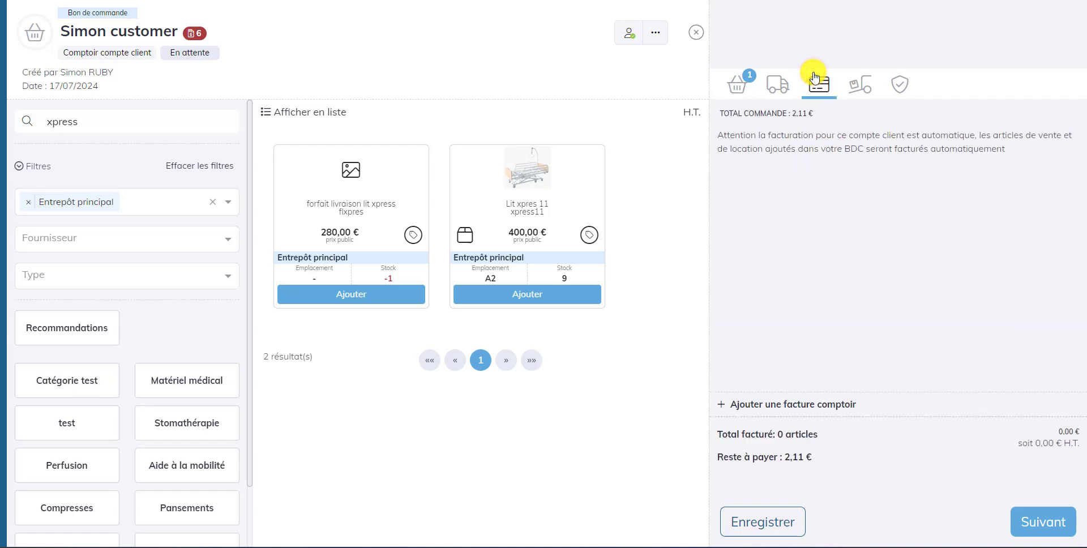
left_click_drag(716, 141, 1012, 164)
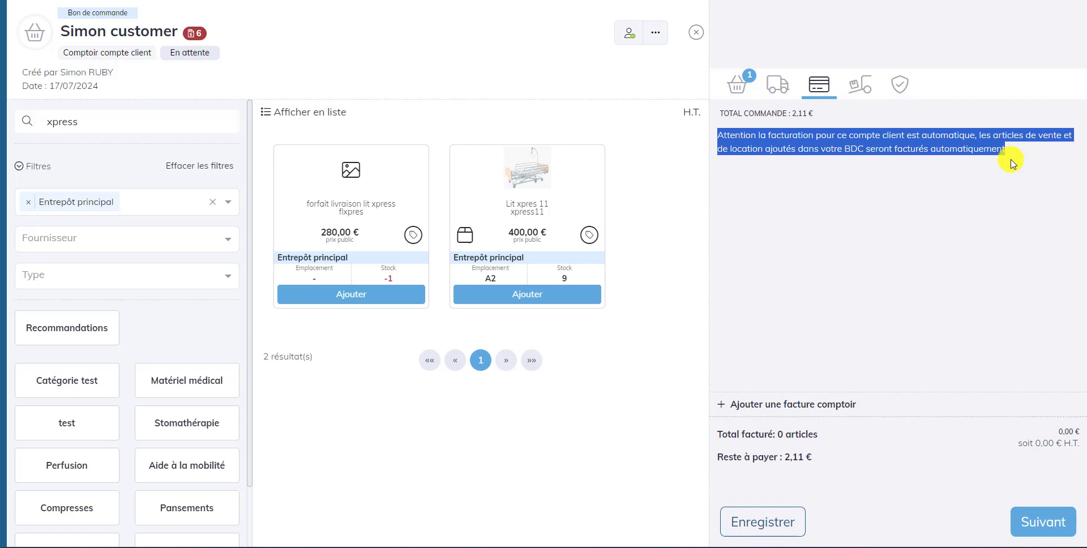
left_click(1017, 185)
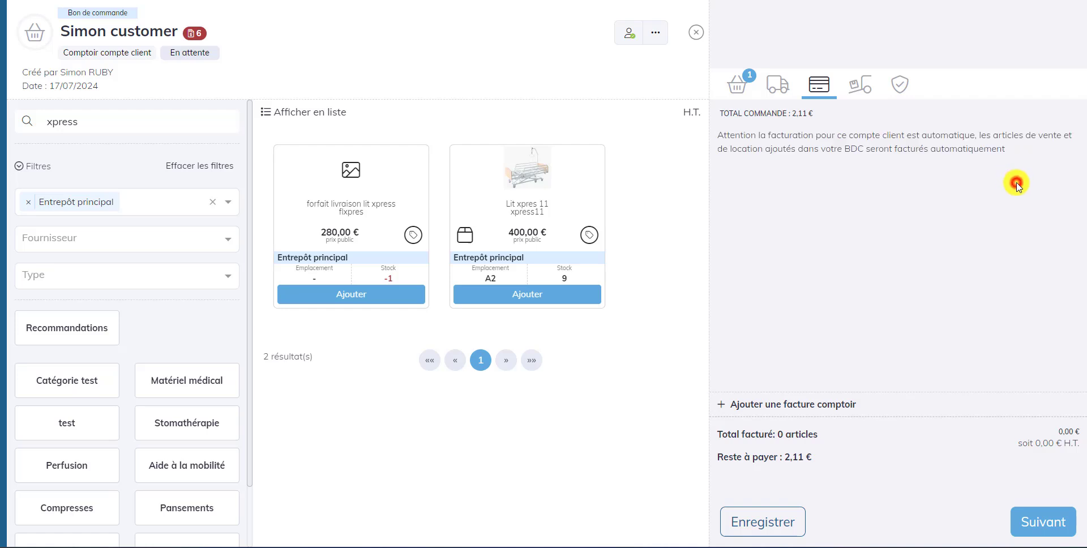
left_click(696, 32)
left_click(672, 136)
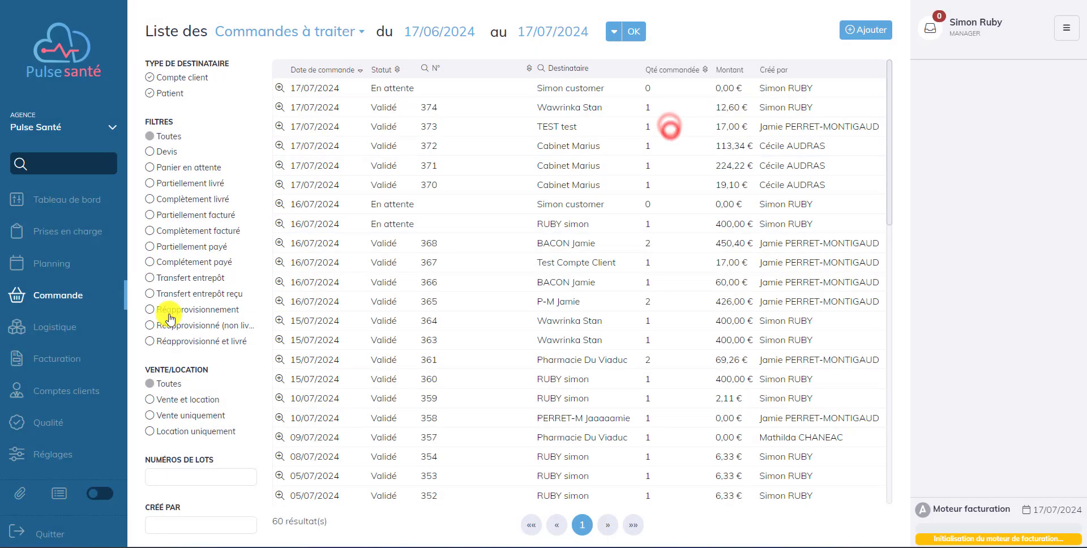
Open the customer accounts' grouped invoices and add a grouped invoicing run using the FACT GROUPEE automation
left_click(92, 389)
left_click(148, 434)
left_click(879, 35)
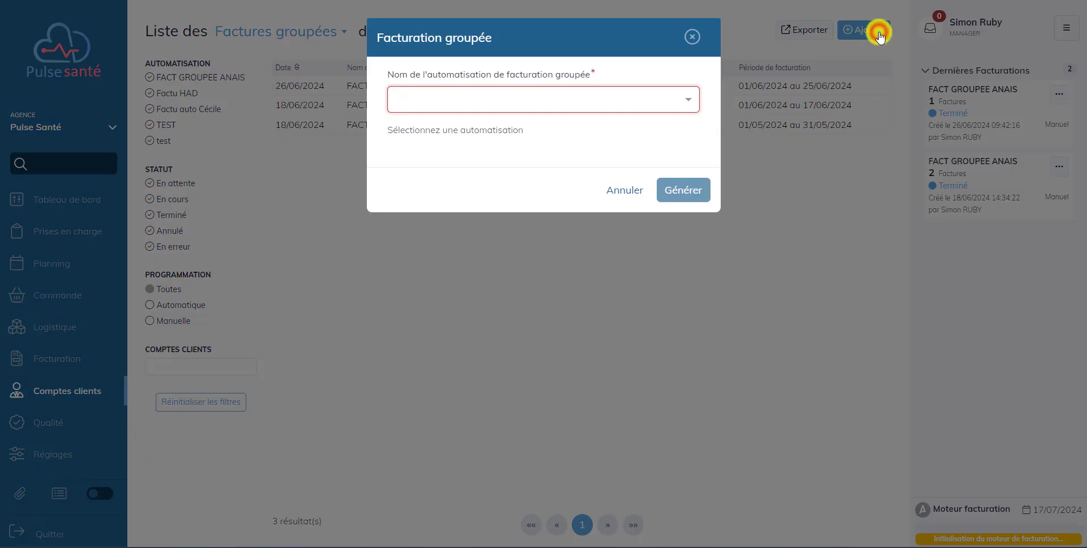
type("ana")
left_click(602, 123)
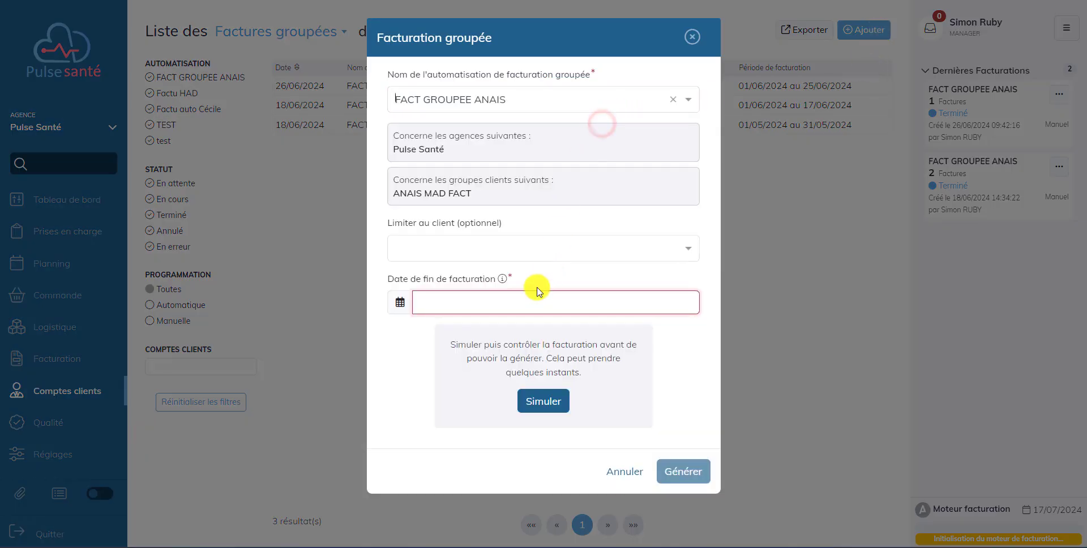
Simulate the grouped invoicing limited to the customer account with end date 16/07/2024, and close the preview and dialog without generating
left_click(538, 248)
left_click(514, 300)
left_click(514, 364)
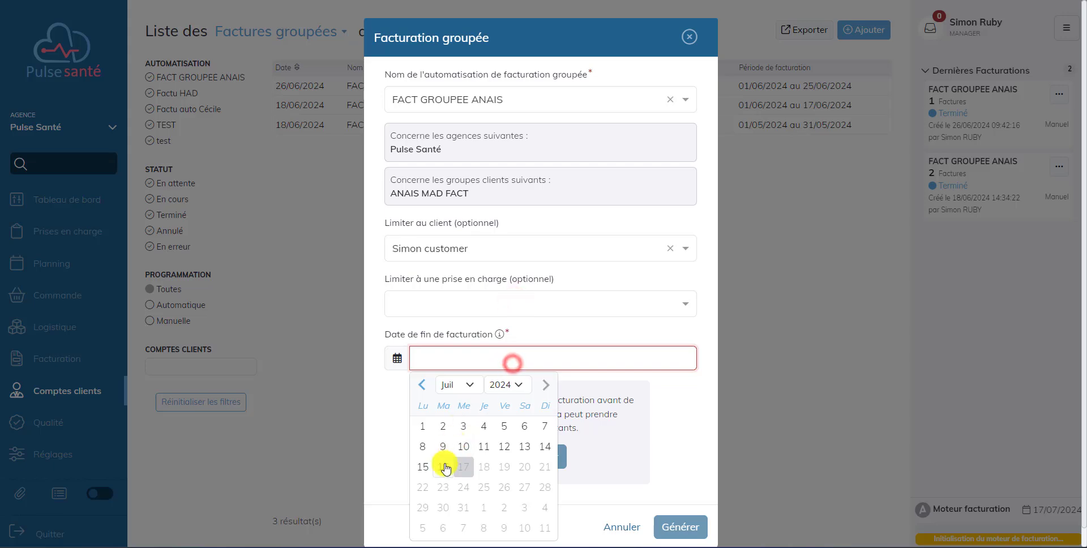
left_click(444, 463)
left_click(540, 511)
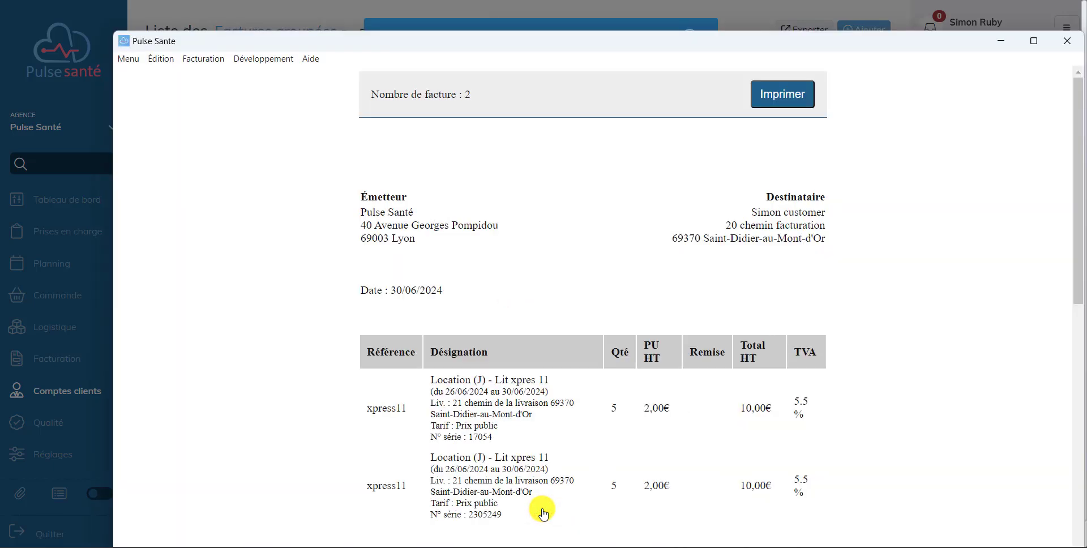
left_click(1067, 42)
left_click(687, 37)
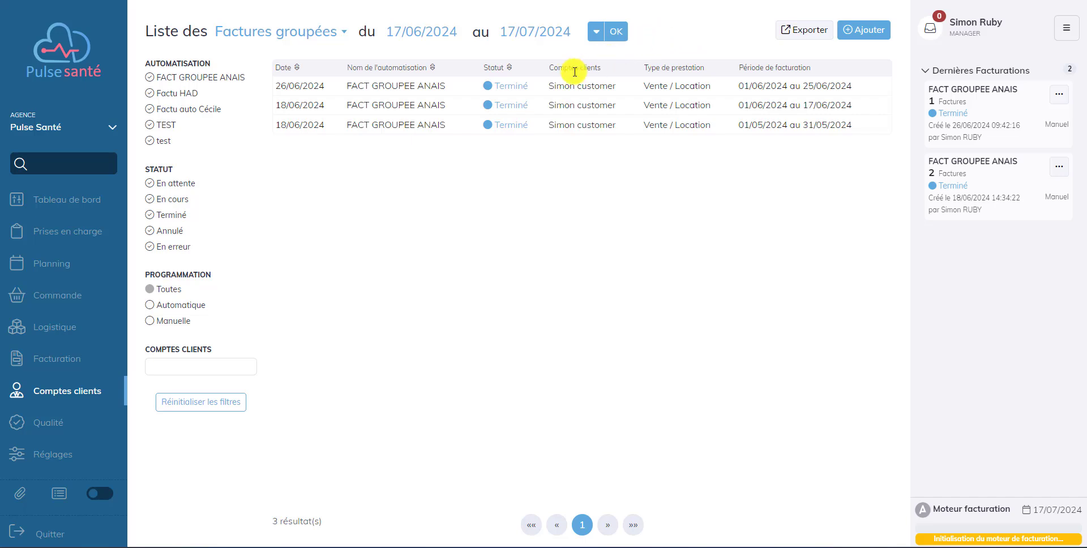
List the end-of-rental orders, preview the two-article order whose rental ends on 17/07/2024, and open it
mouse_move(83, 311)
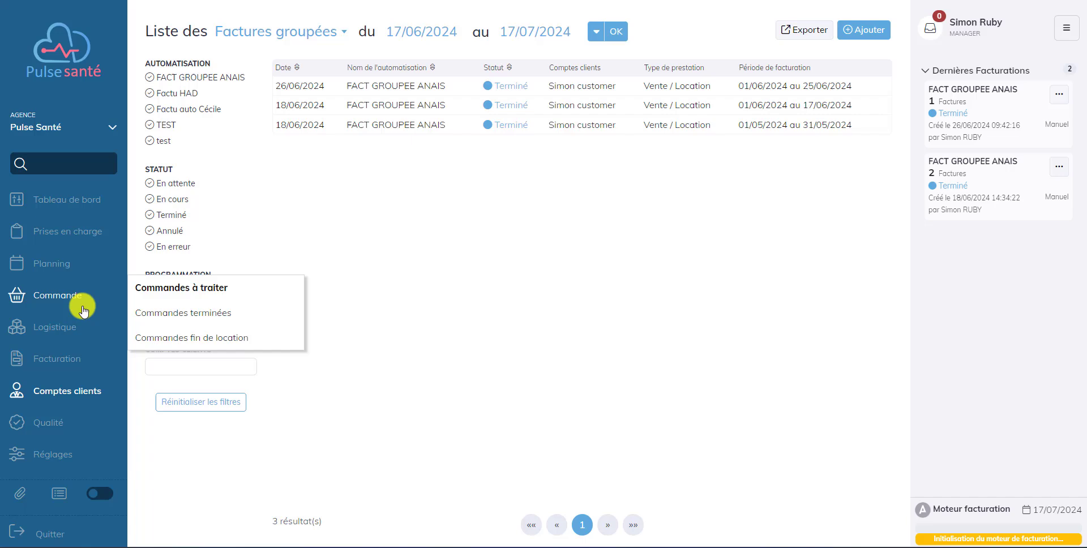
left_click(49, 297)
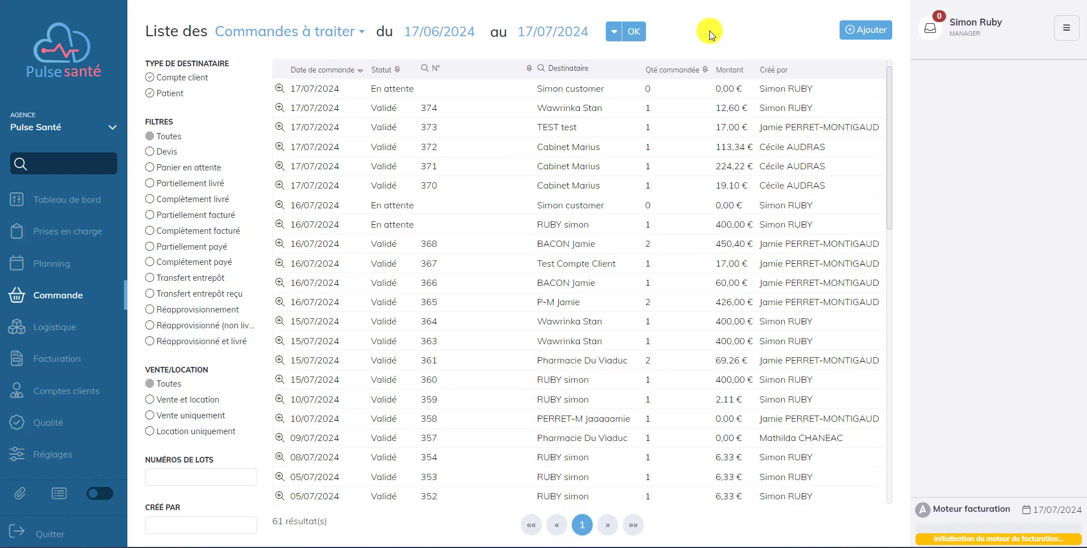
left_click(361, 31)
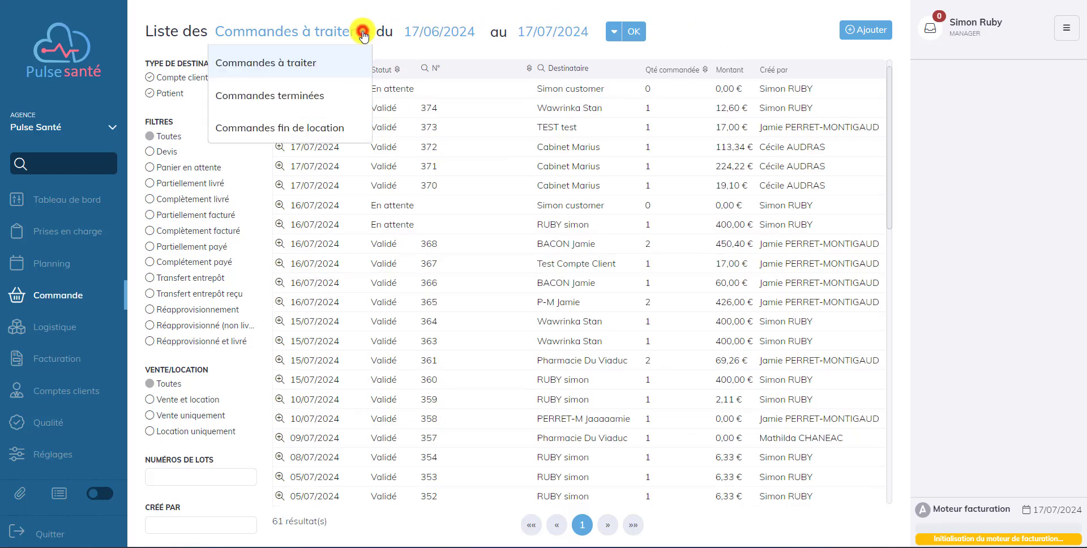
left_click(298, 127)
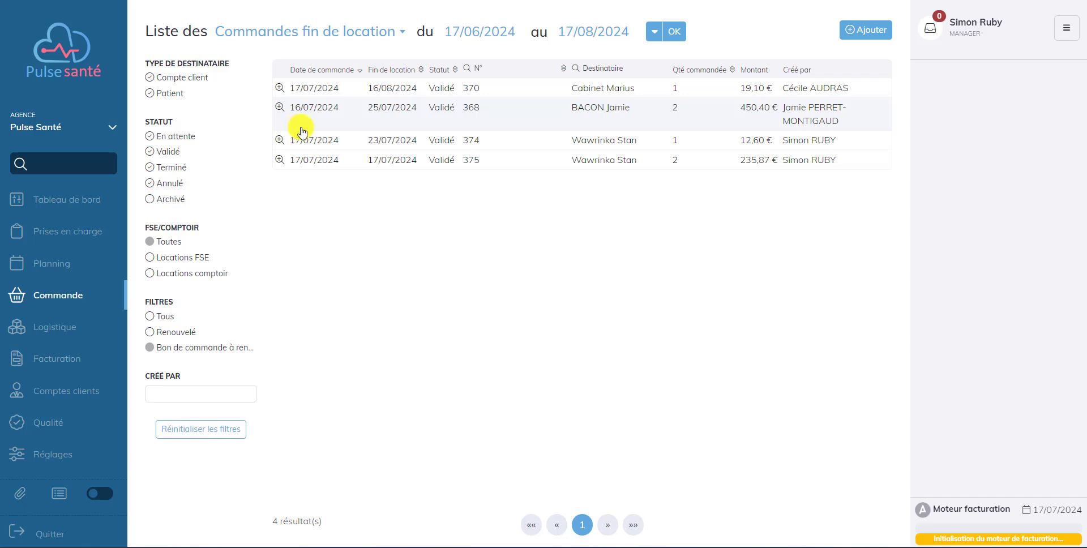
left_click(279, 162)
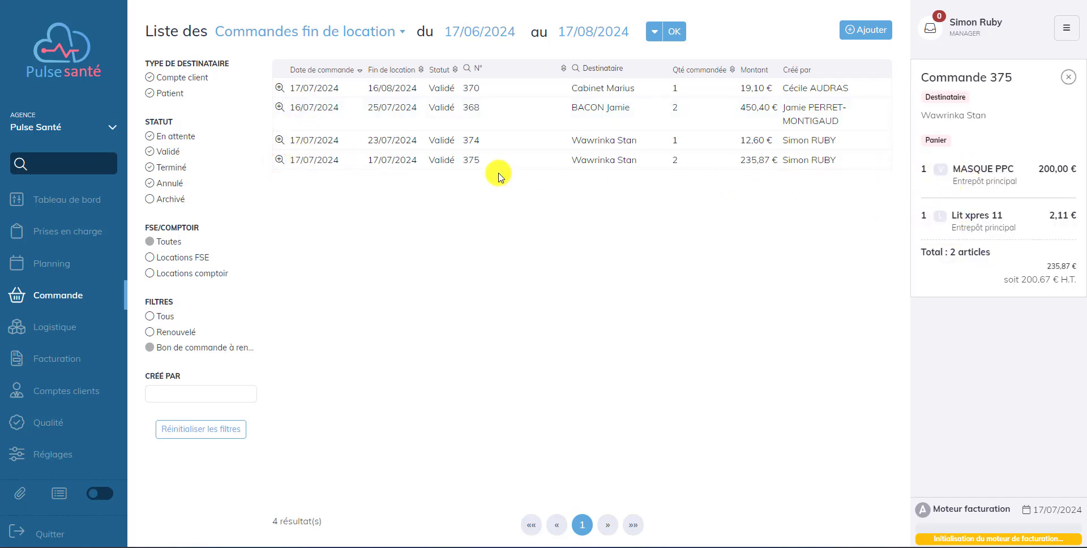
left_click(363, 159)
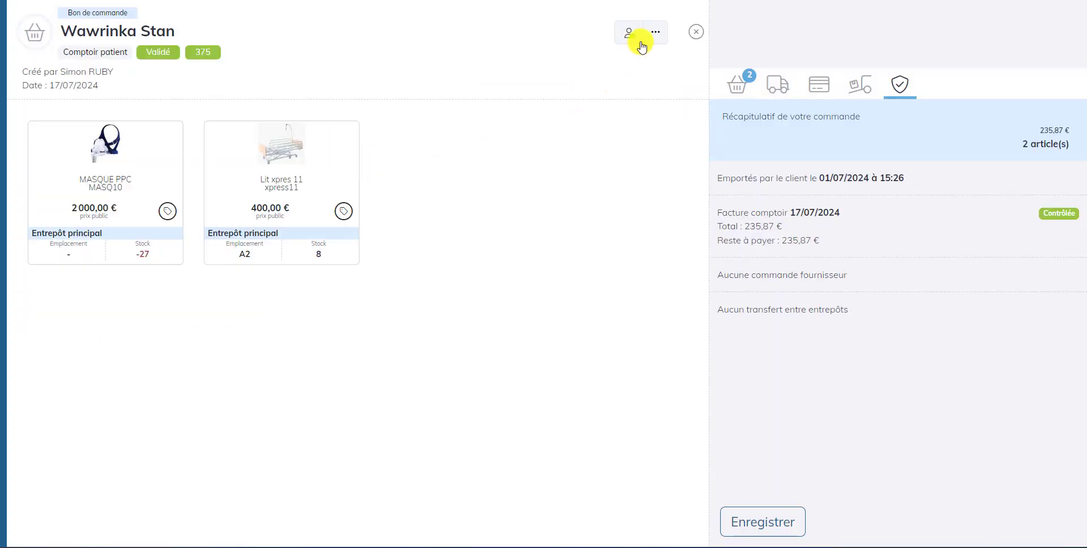
Renew the opened purchase order and confirm the renewal
left_click(655, 32)
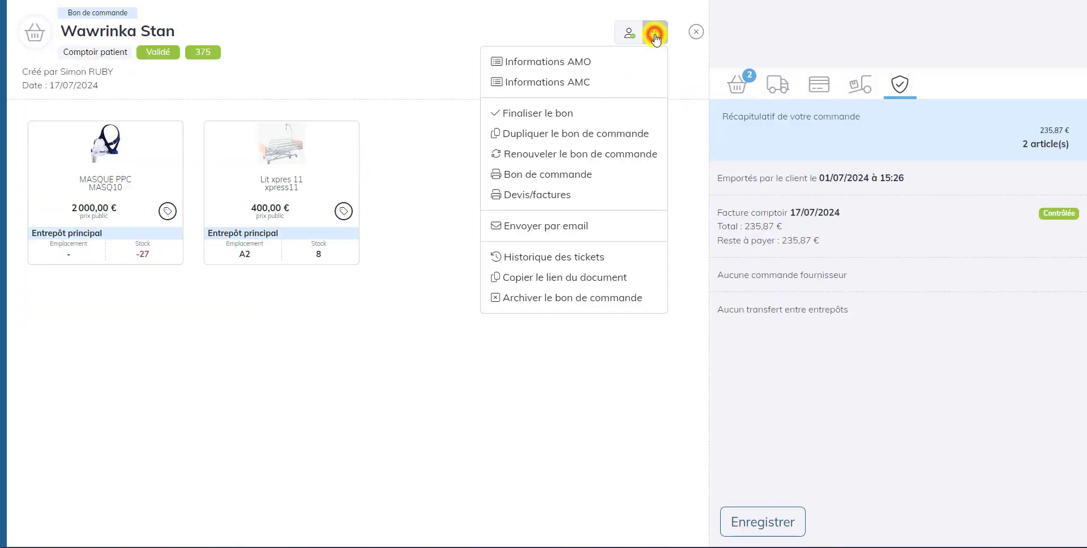
left_click(603, 159)
left_click(686, 114)
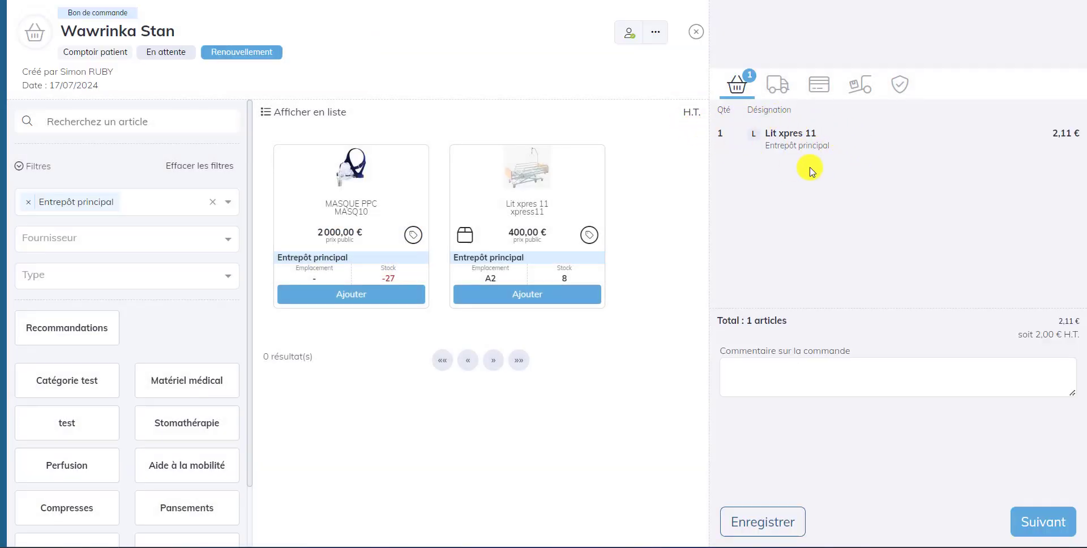
Review the renewed order's delivery and invoicing, check a counter invoice's prefilled service dates, and close it without validating
left_click(777, 88)
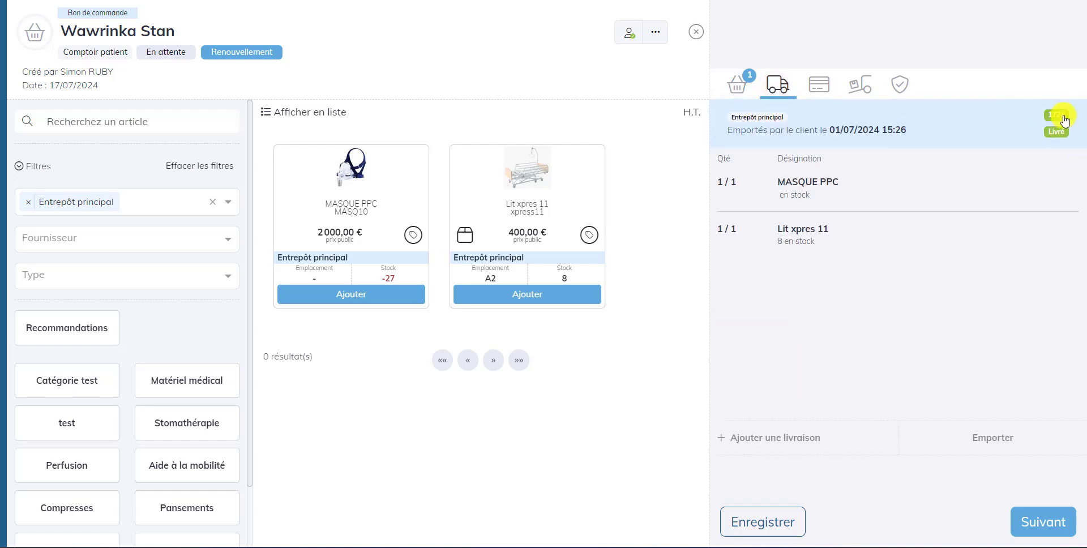
left_click(820, 85)
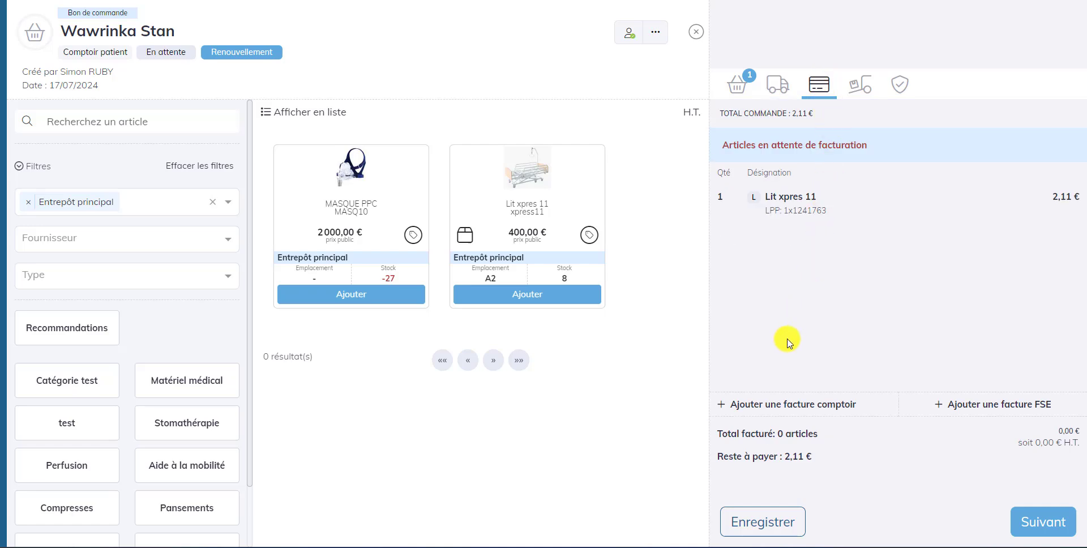
left_click(784, 405)
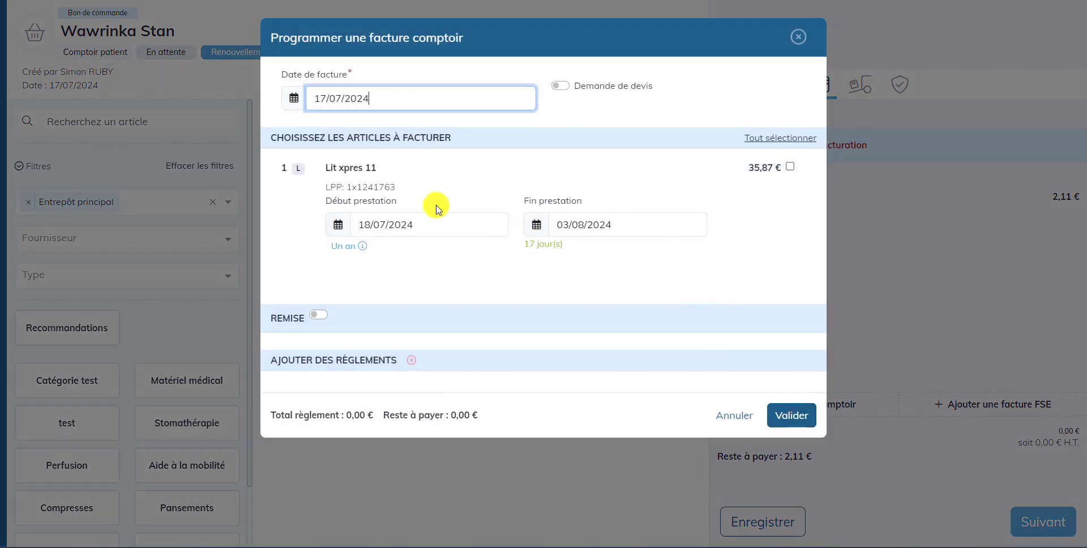
left_click(798, 37)
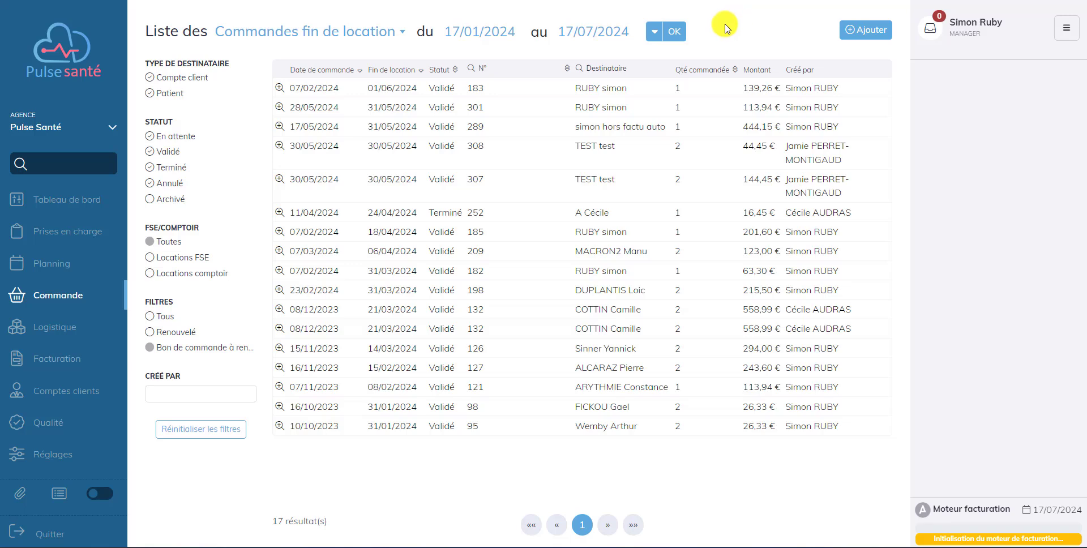
Stop invoicing the Lit xpres 11 from 14/05/2024 in the counter order whose rental ends on 01/06/2024, and close the order
left_click(610, 88)
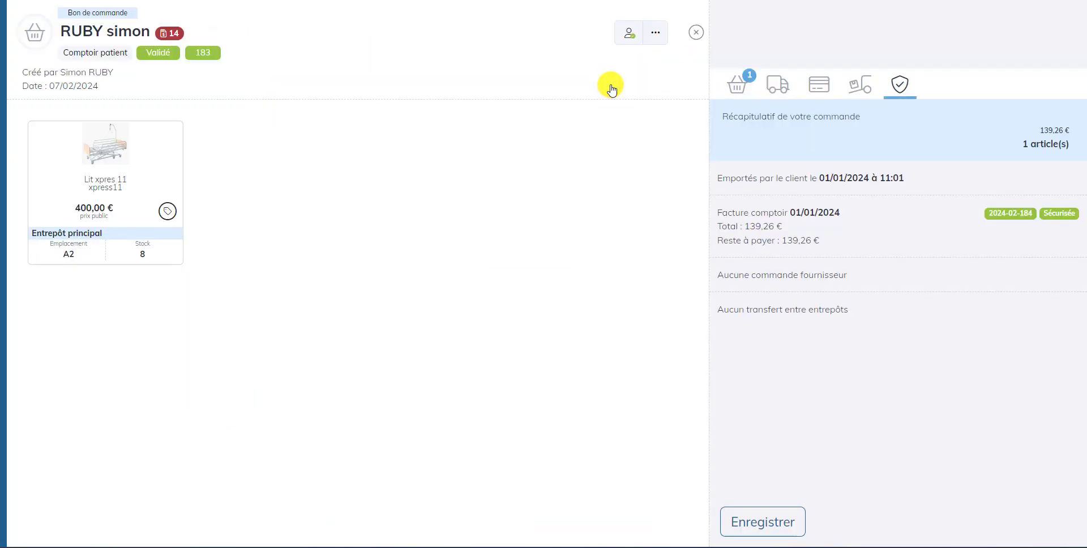
left_click(819, 86)
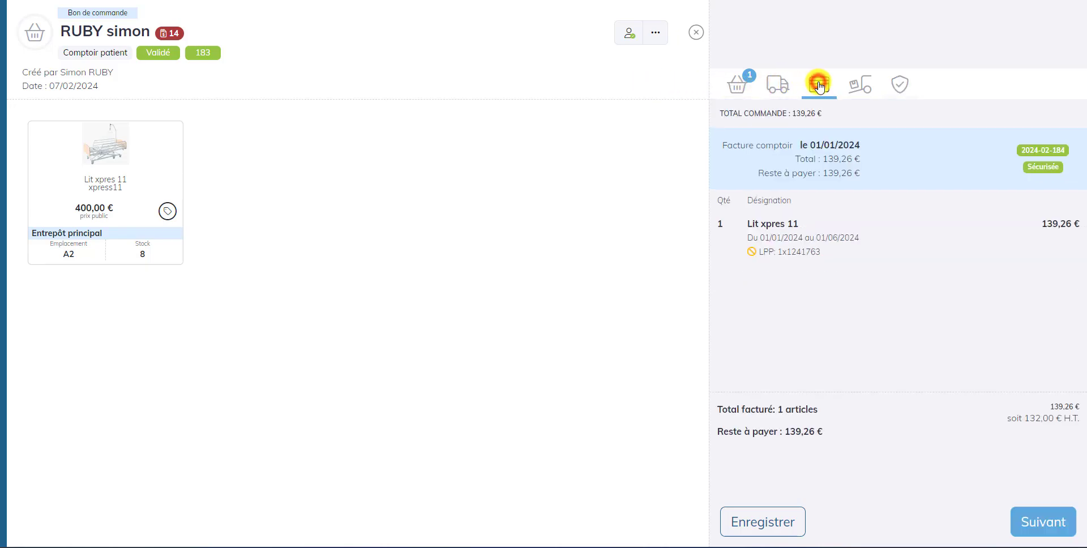
left_click(751, 252)
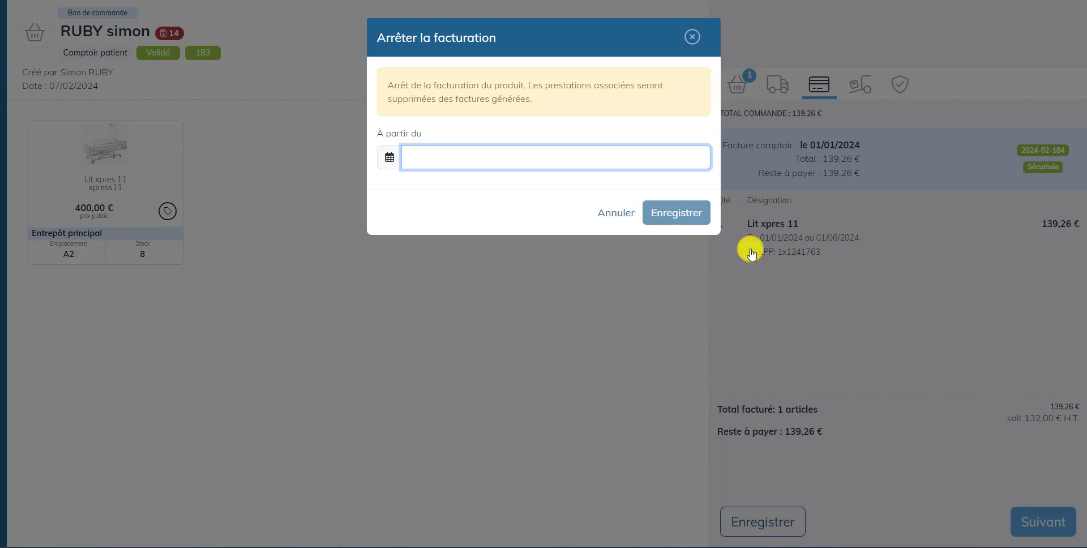
type("14/05/2024")
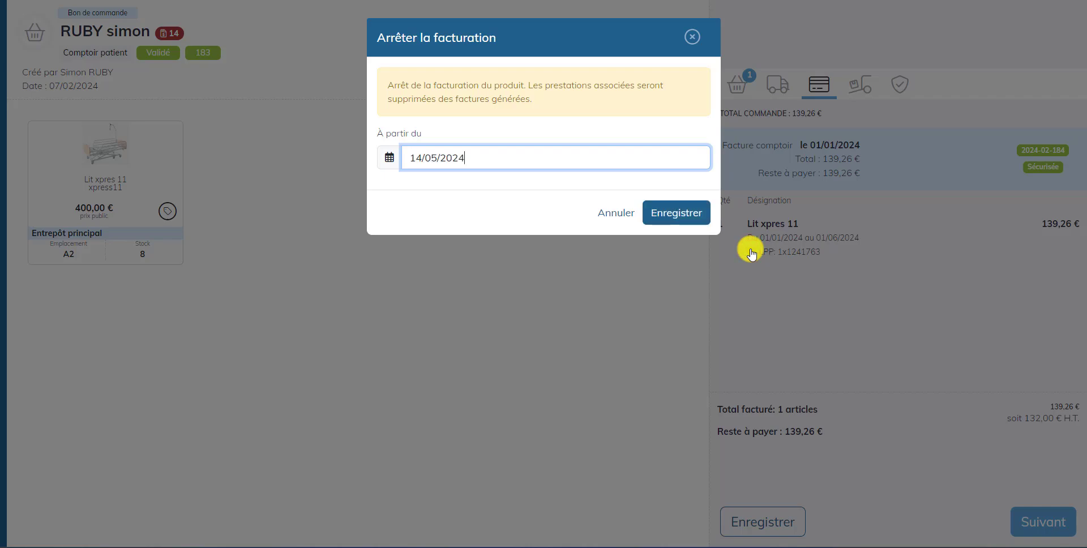
left_click(691, 214)
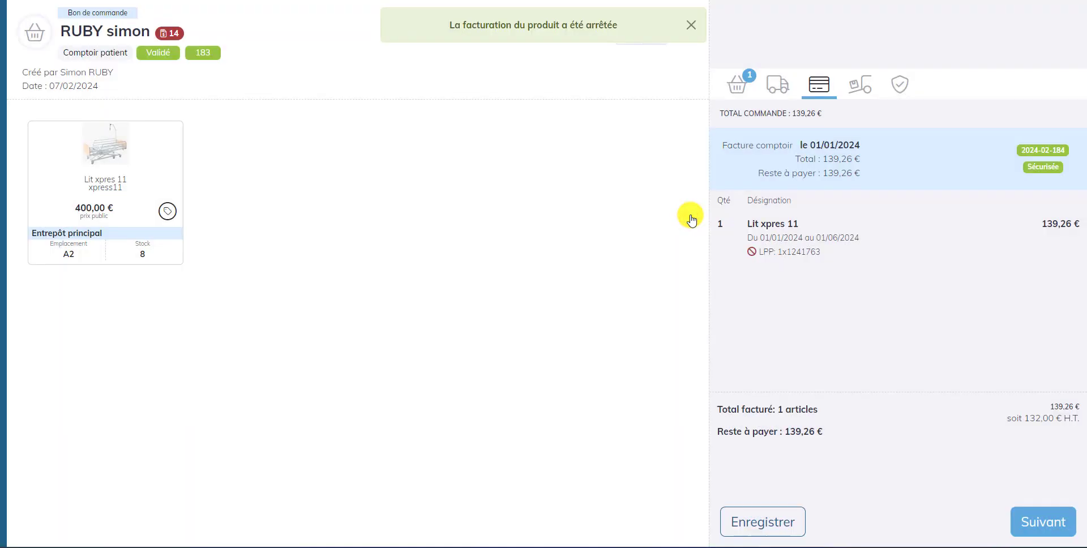
mouse_move(750, 252)
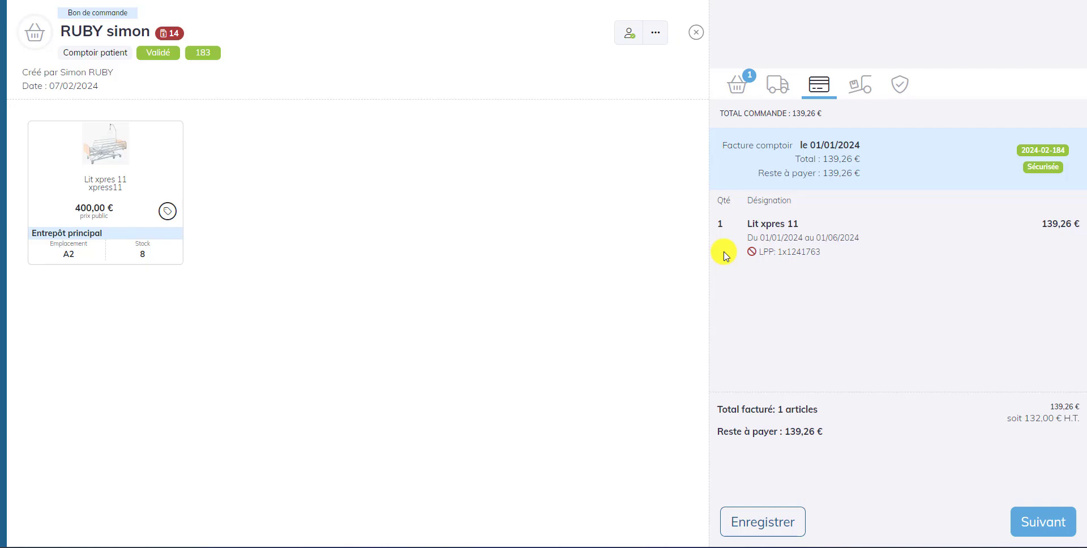
left_click(697, 32)
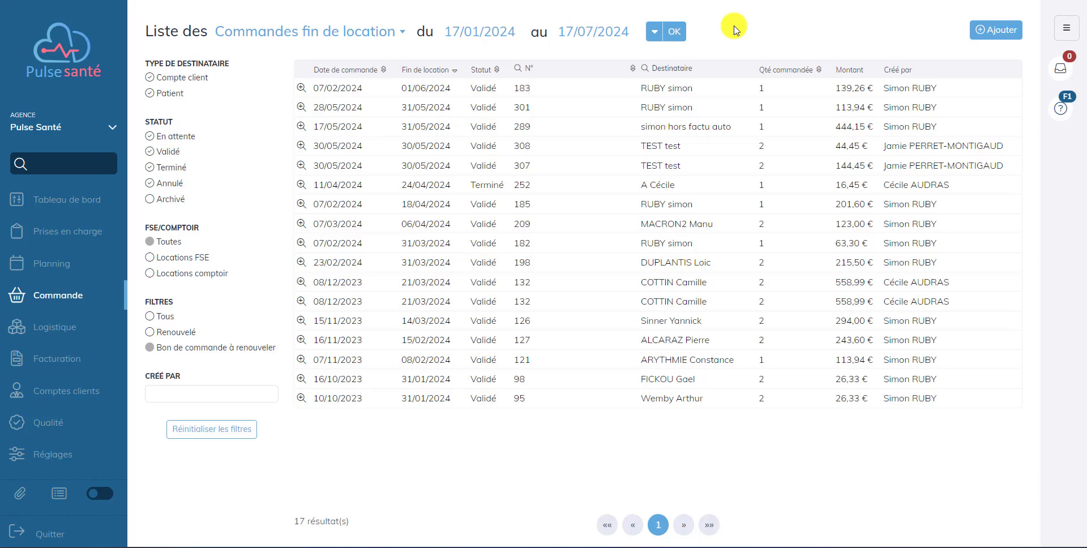
Filter the end-of-rental orders to Locations FSE and open the prise en charge linked to the order dated 23/02/2024
left_click(200, 259)
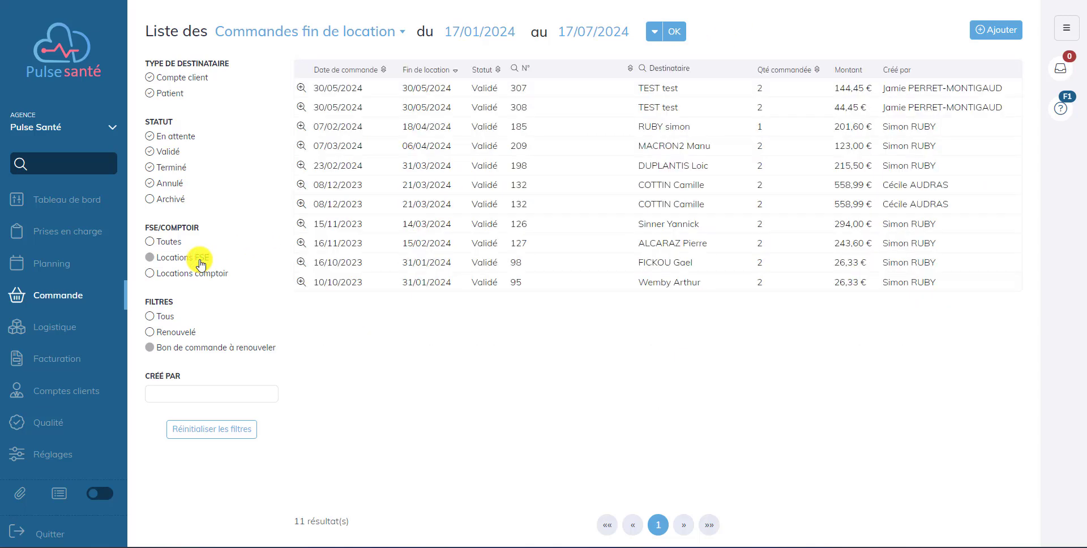
left_click(493, 168)
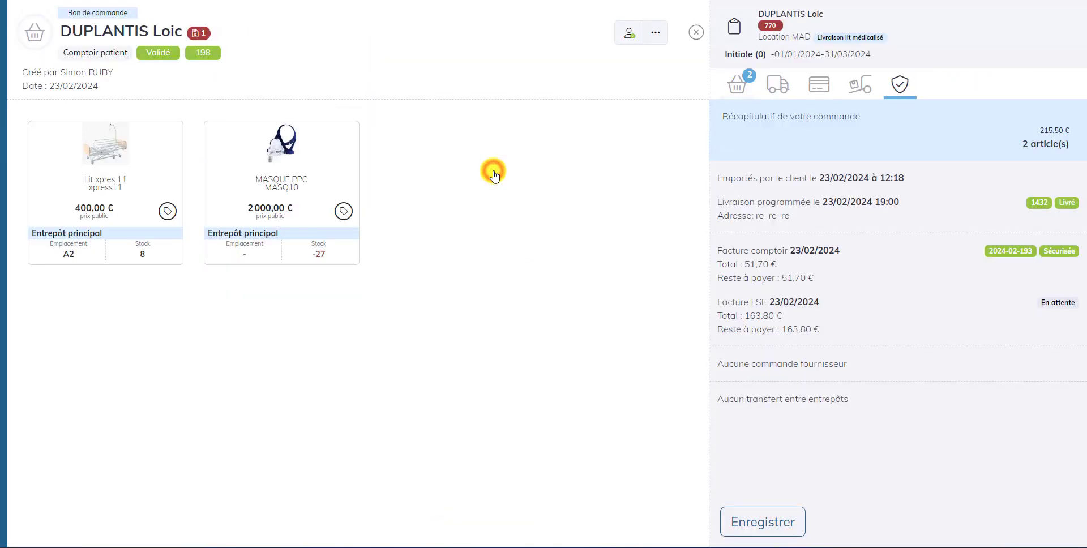
left_click(770, 25)
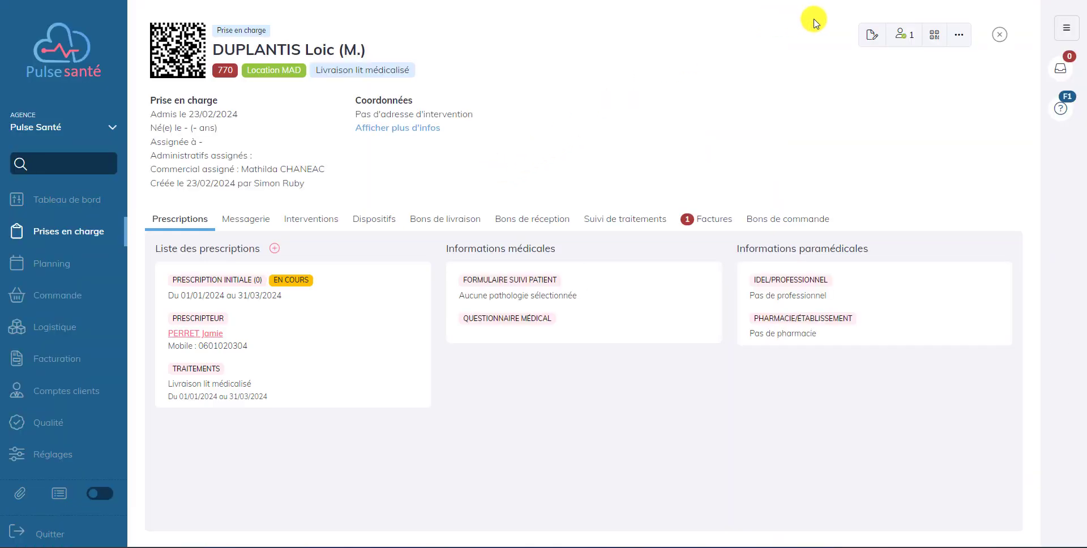
Suspend the prise en charge from 03/07/2024 with reason "test" and origin Hospitalisation, deleting the scheduled invoices, and save the suspension
left_click(959, 35)
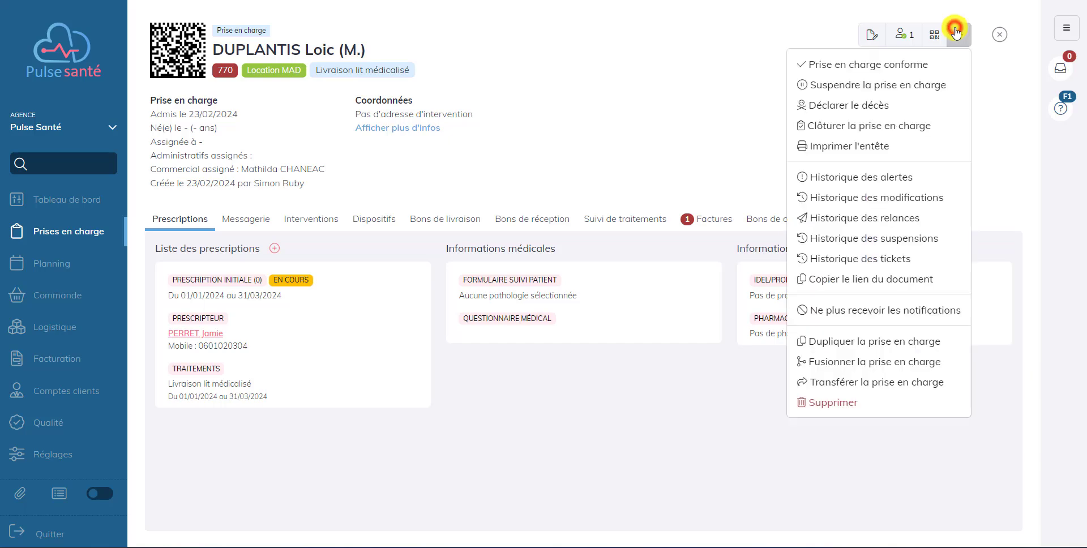
left_click(906, 84)
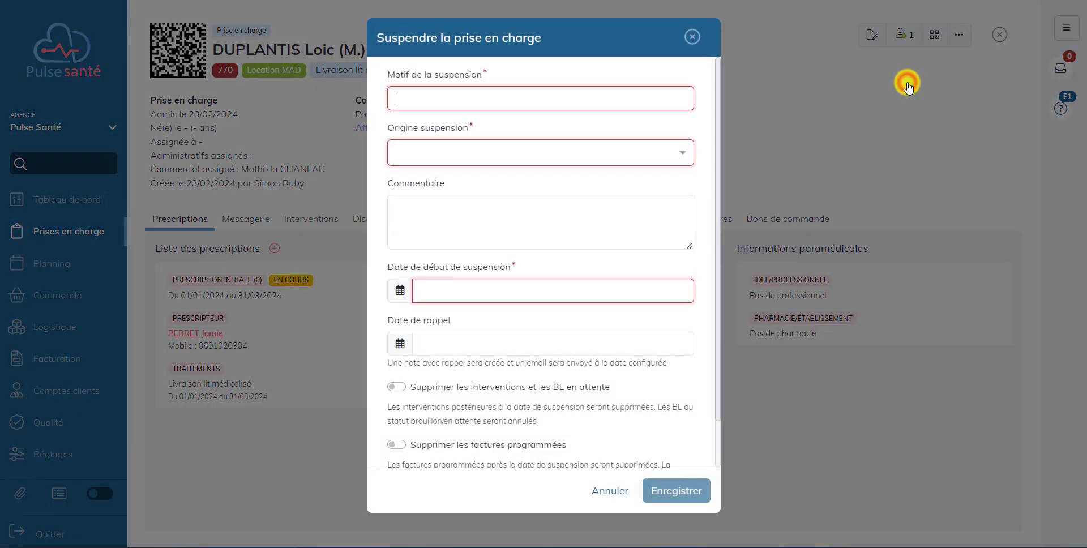
left_click(599, 101)
type("test")
left_click(552, 152)
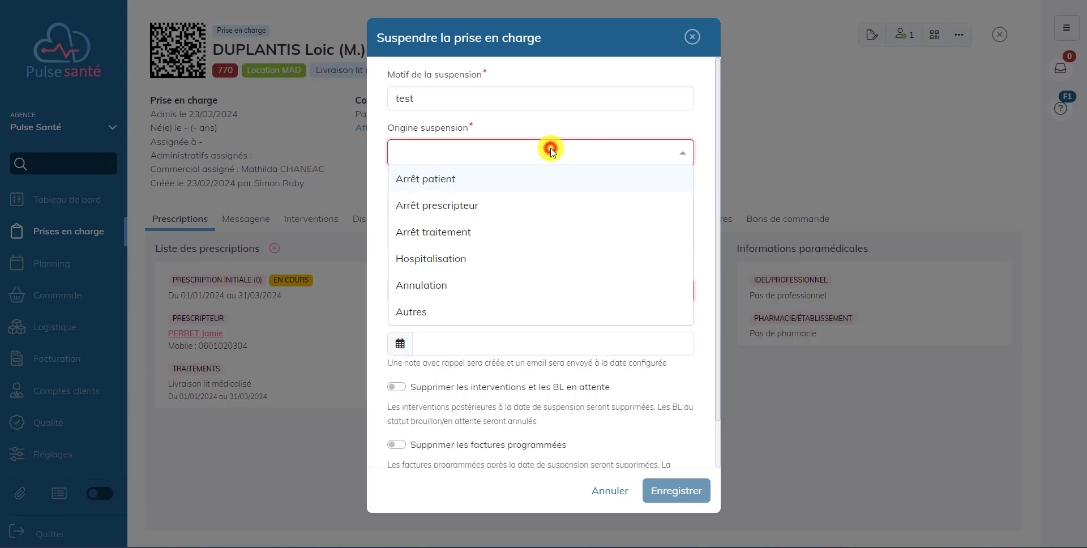
left_click(451, 255)
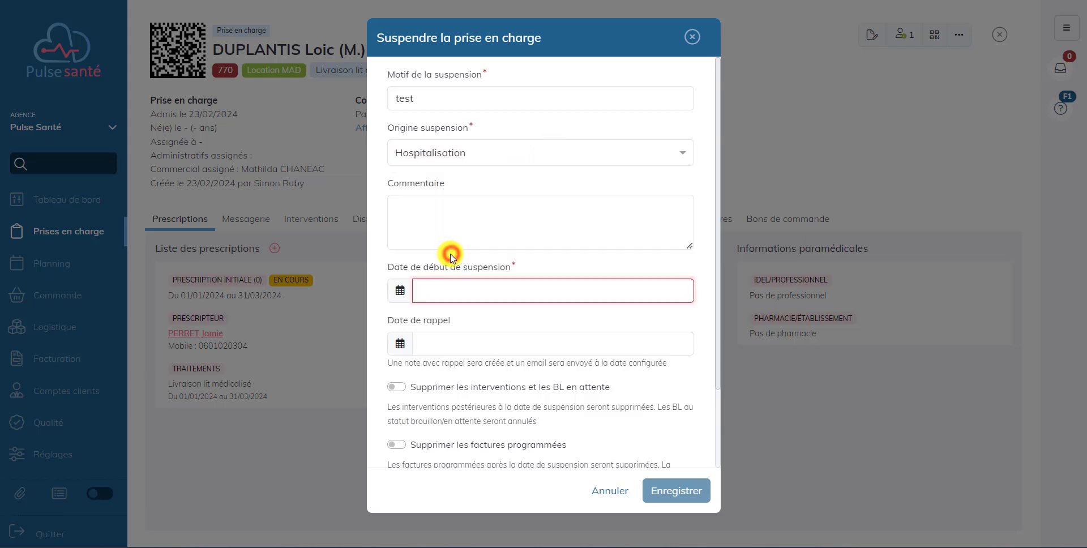
left_click(448, 289)
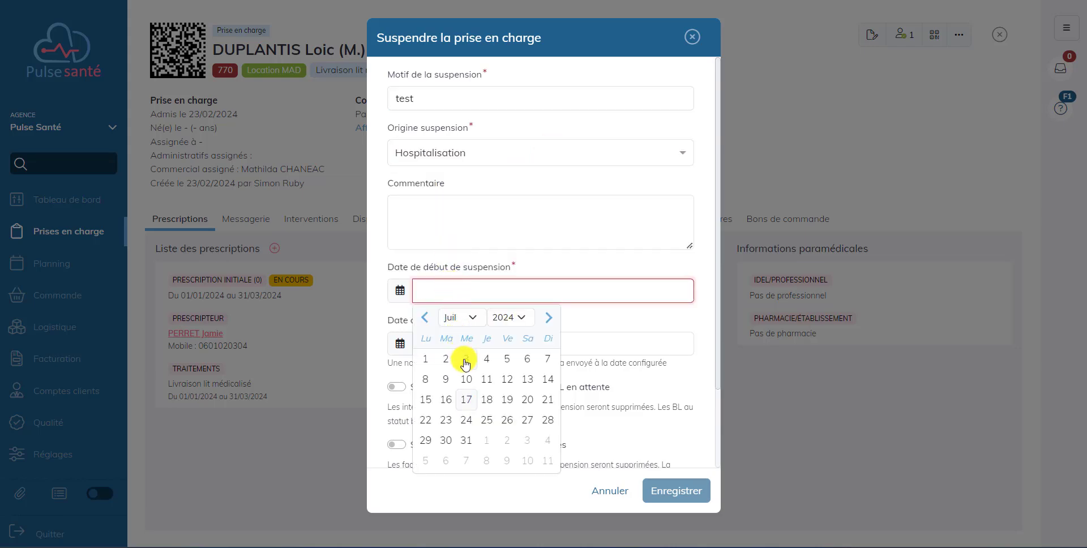
left_click(465, 359)
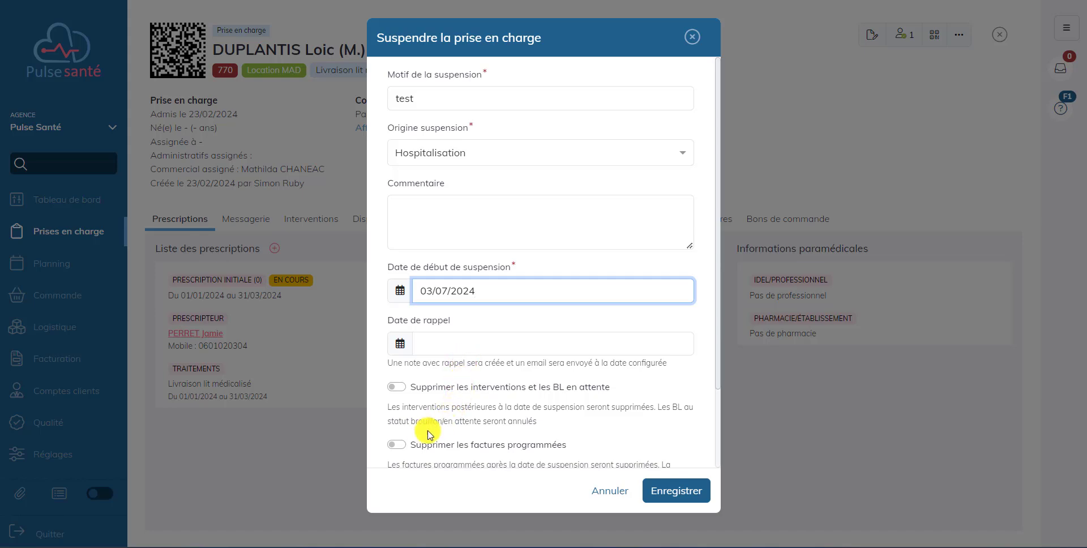
left_click(397, 446)
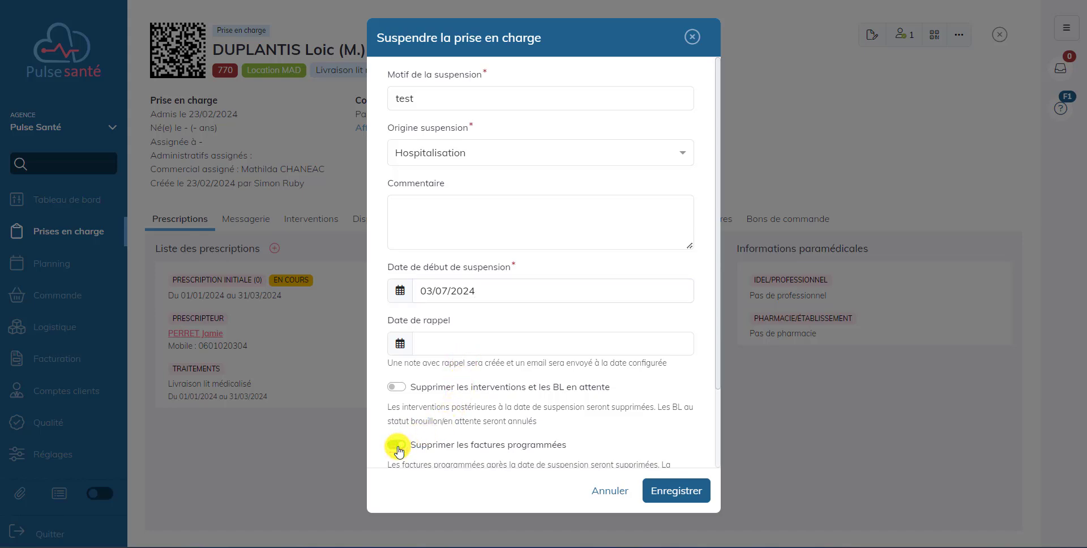
left_click(675, 491)
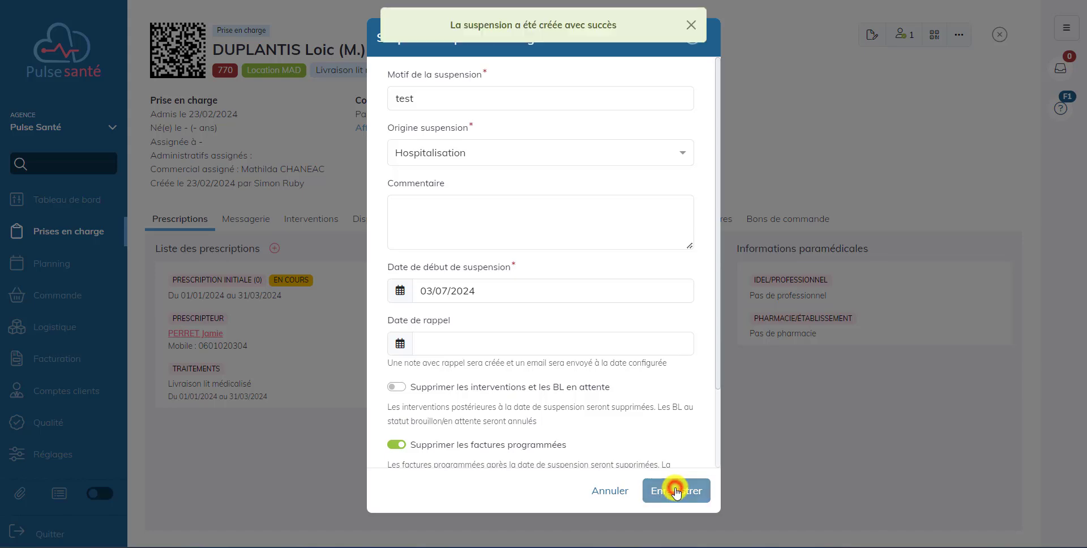